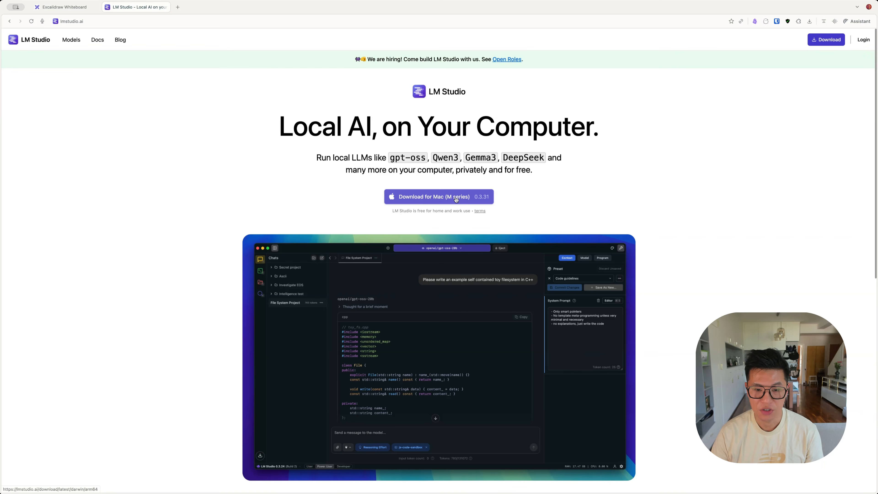
Download LM Studio for Mac (M series) and open the model discovery page in the LM Studio app
{"action": "left_click", "coordinate": [455, 199]}
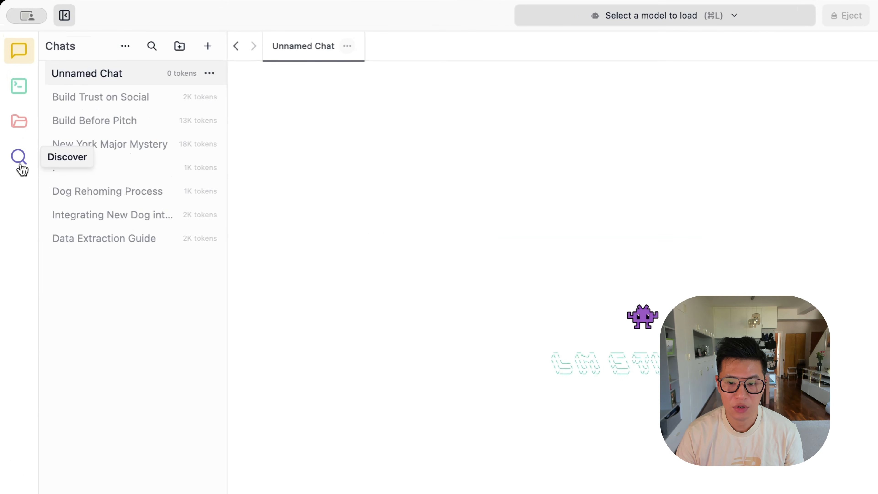
{"action": "left_click", "coordinate": [20, 165]}
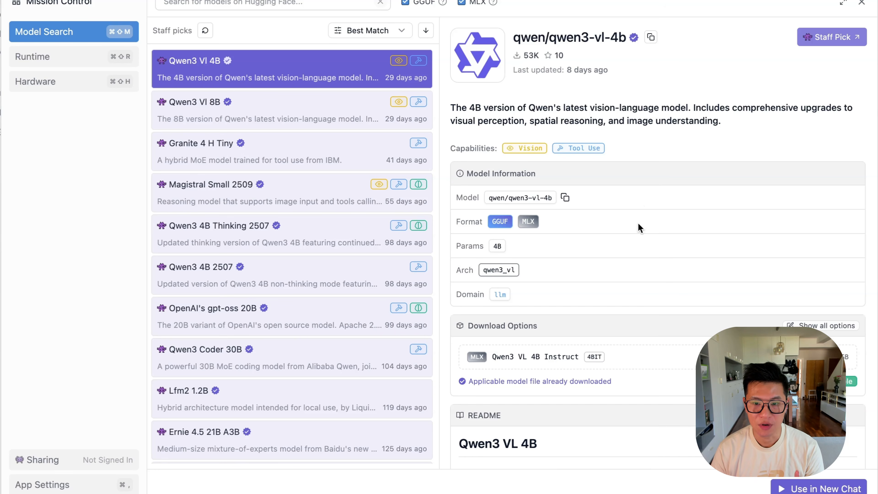
Examine the Qwen3 Vl 4B model's download options, README key features and parameter size
{"action": "scroll", "coordinate": [736, 229], "scroll_direction": "down", "scroll_amount": 6}
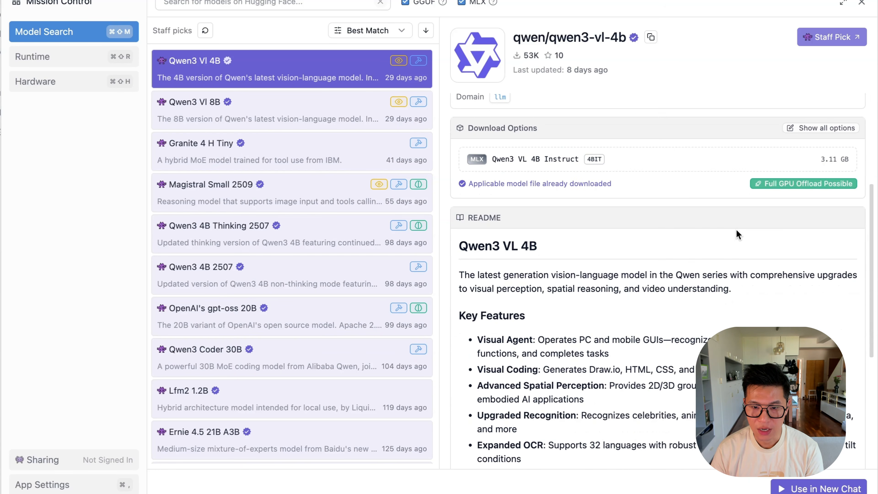
{"action": "scroll", "coordinate": [736, 230], "scroll_direction": "down", "scroll_amount": 4}
{"action": "left_click_drag", "start_coordinate": [477, 396], "coordinate": [485, 395]}
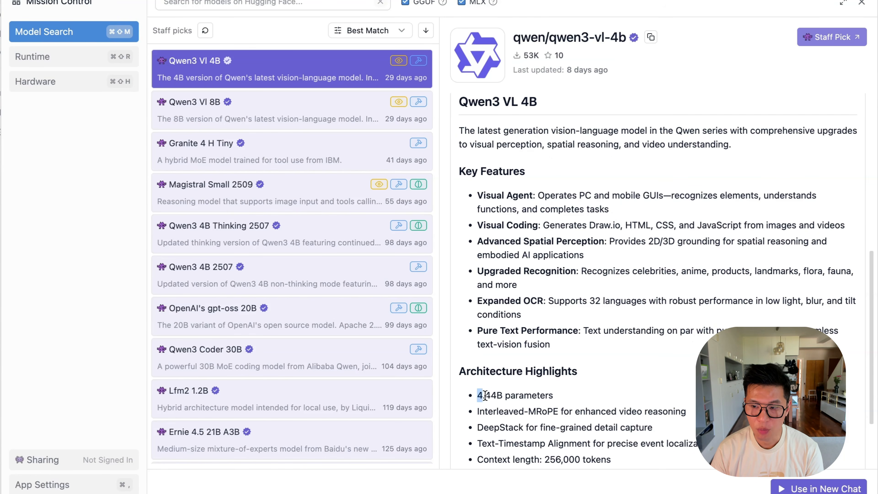
Review the details of Granite 4 H Tiny and OpenAI's gpt-oss 20B among the staff picks
{"action": "left_click", "coordinate": [278, 147]}
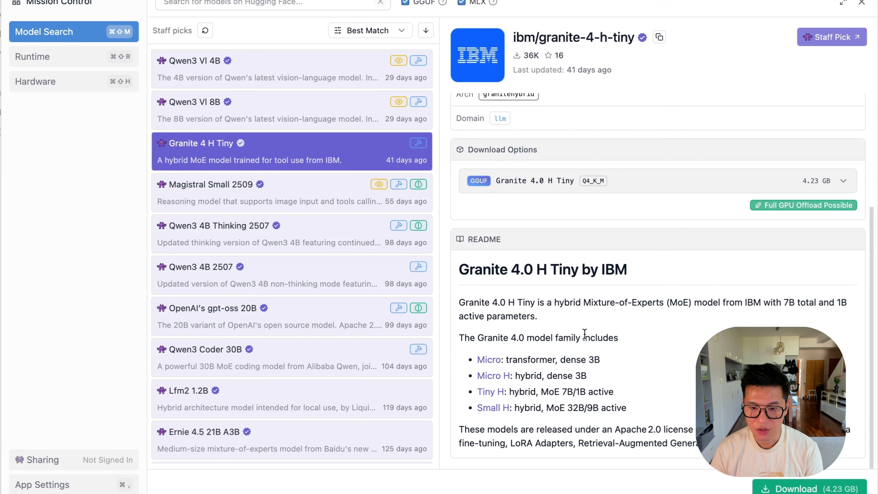
{"action": "left_click_drag", "start_coordinate": [783, 303], "coordinate": [808, 303]}
{"action": "left_click", "coordinate": [261, 327]}
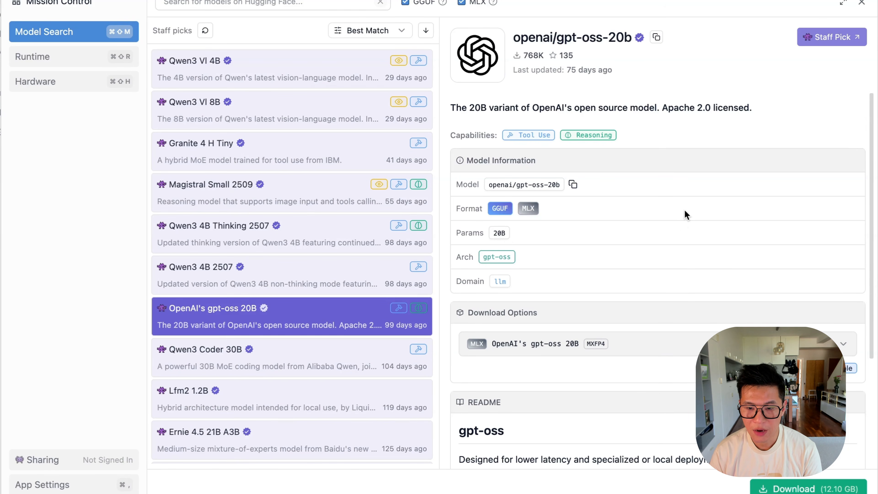
{"action": "scroll", "coordinate": [735, 290], "scroll_direction": "down", "scroll_amount": 3}
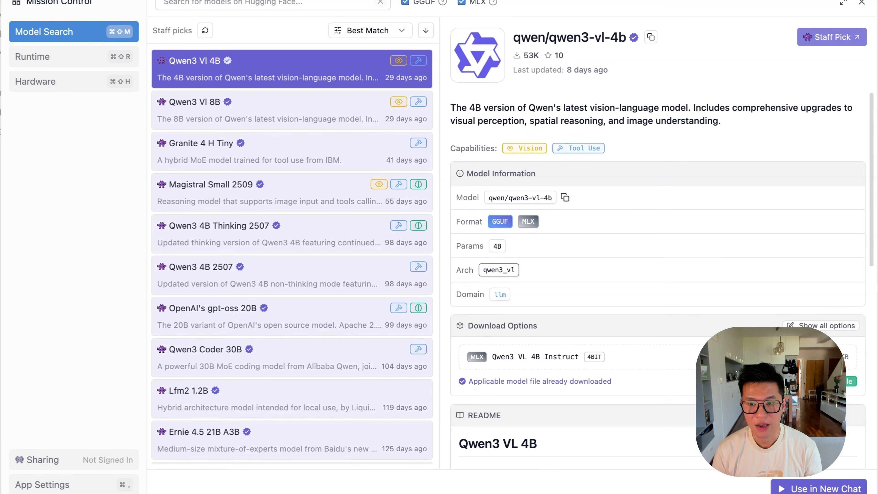
Compare OpenAI's gpt-oss 20B with Qwen3 Vl 4B and examine the latter's Vision and Tool Use capabilities
{"action": "left_click", "coordinate": [294, 328]}
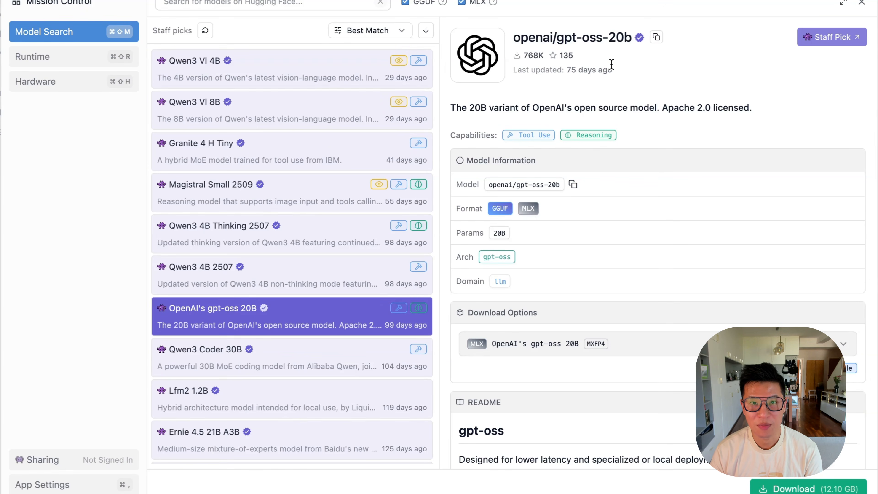
{"action": "left_click", "coordinate": [302, 86]}
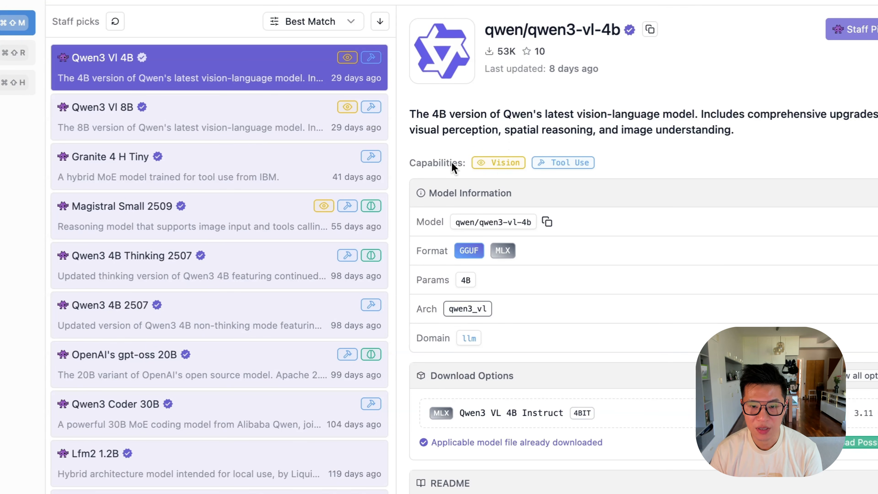
{"action": "mouse_move", "coordinate": [512, 165]}
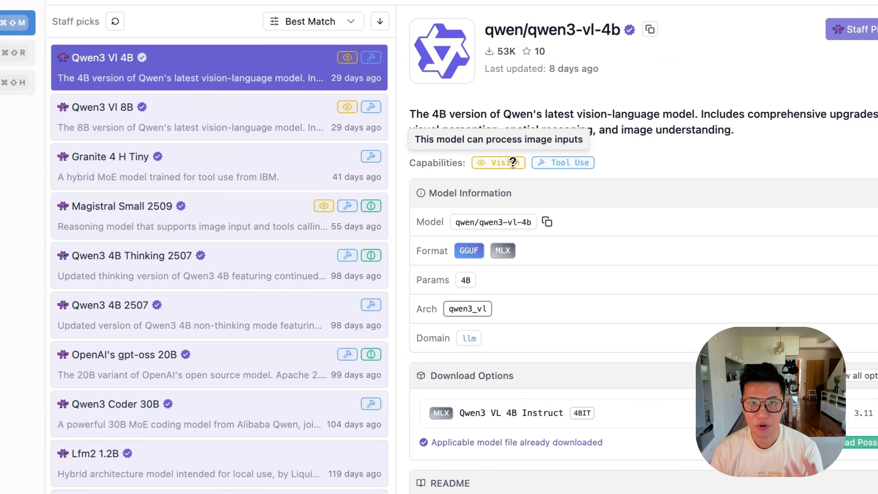
{"action": "mouse_move", "coordinate": [554, 165]}
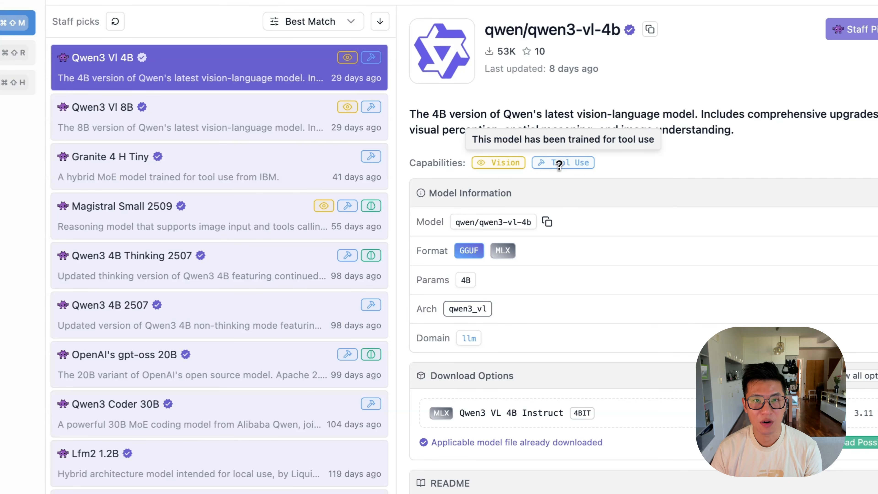
{"action": "key", "text": "Down"}
{"action": "key", "text": "Down"}
{"action": "key", "text": "Down"}
{"action": "mouse_move", "coordinate": [641, 147]}
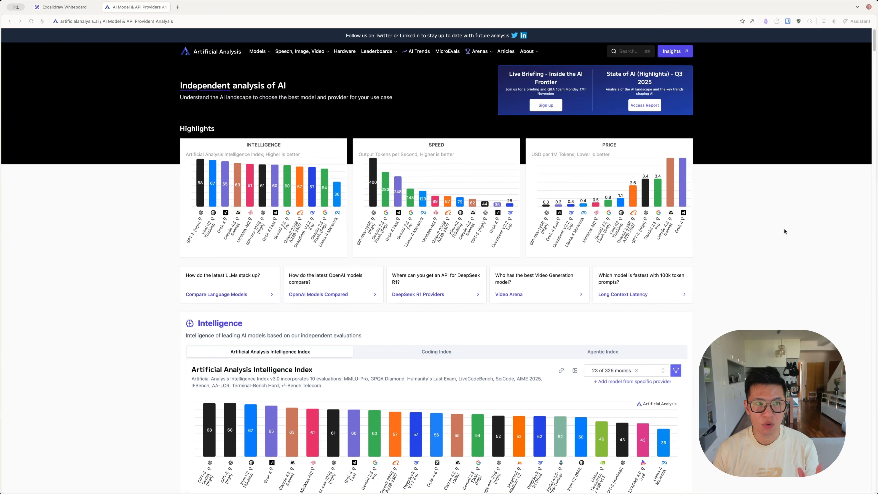
Compare leading models on the artificialanalysis.ai site across the Intelligence, Coding and Agentic Index charts
{"action": "left_click", "coordinate": [86, 23]}
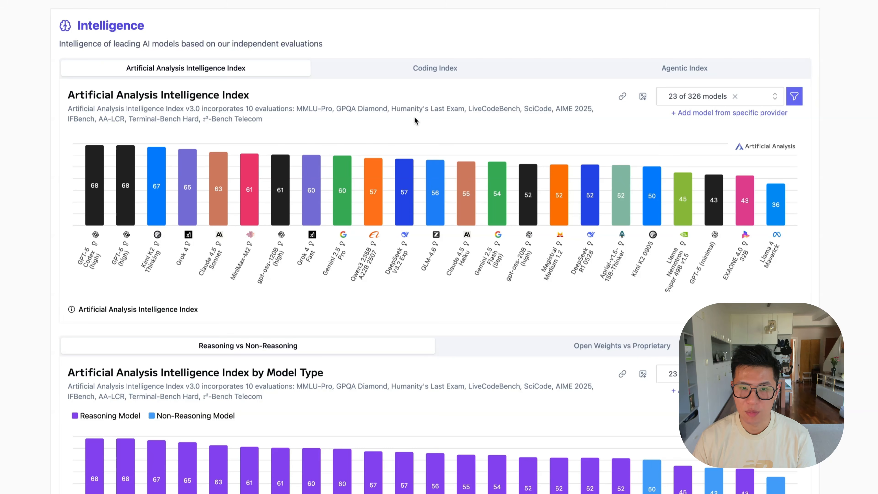
{"action": "mouse_move", "coordinate": [155, 188]}
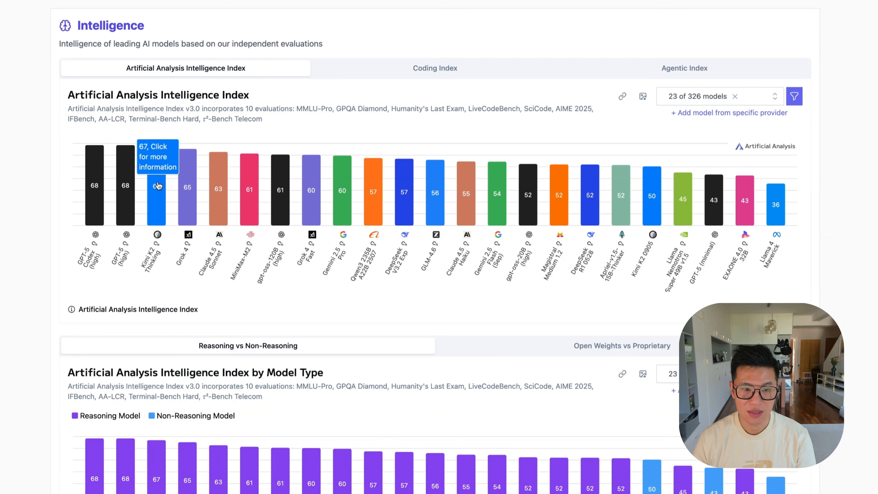
{"action": "mouse_move", "coordinate": [195, 190]}
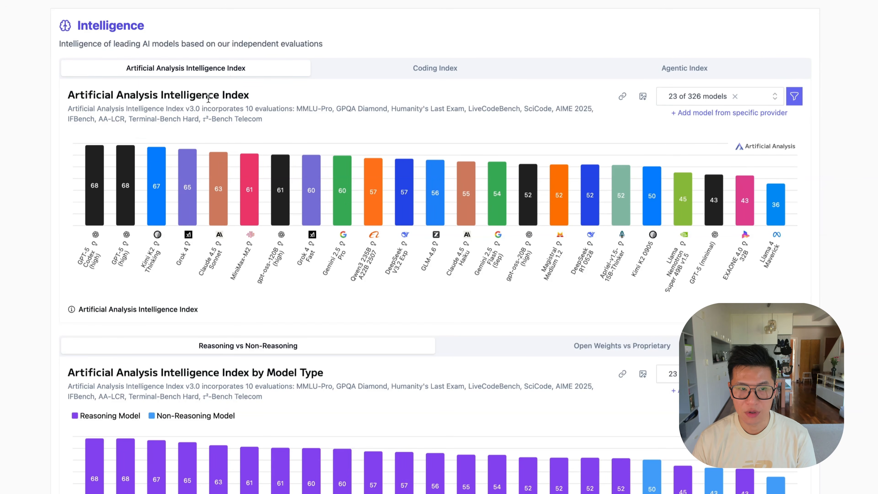
{"action": "left_click", "coordinate": [436, 71]}
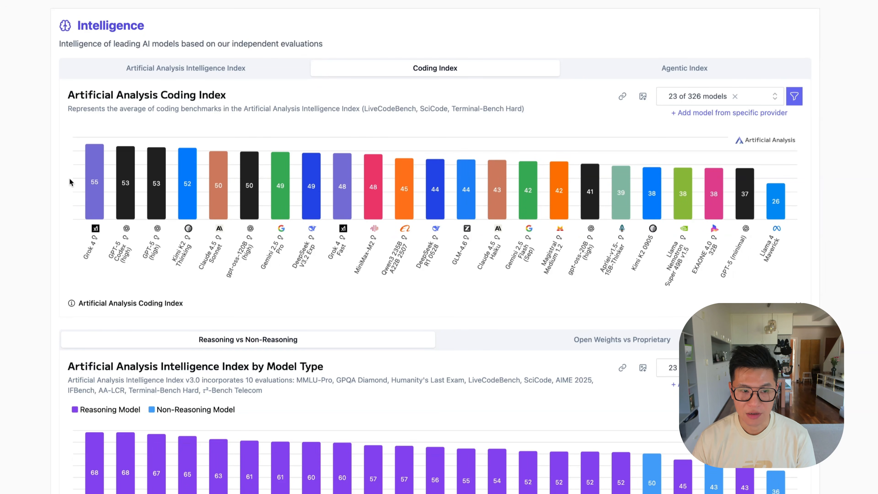
{"action": "mouse_move", "coordinate": [100, 186]}
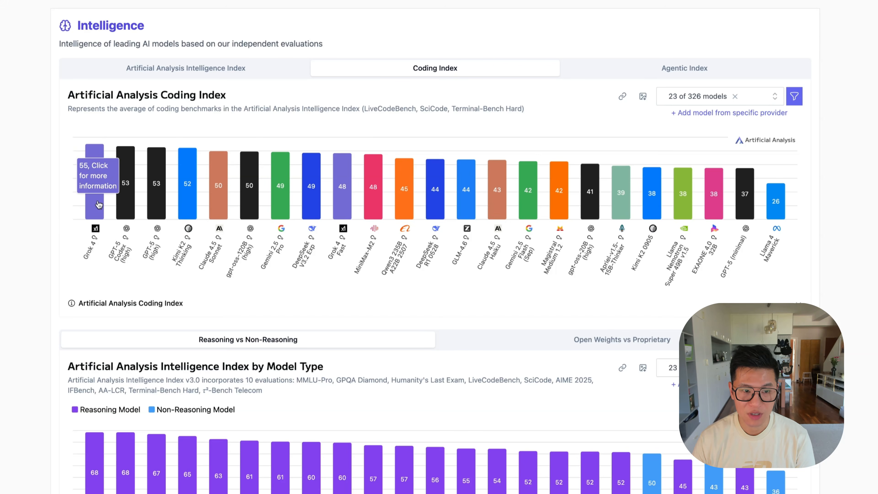
{"action": "left_click", "coordinate": [644, 73]}
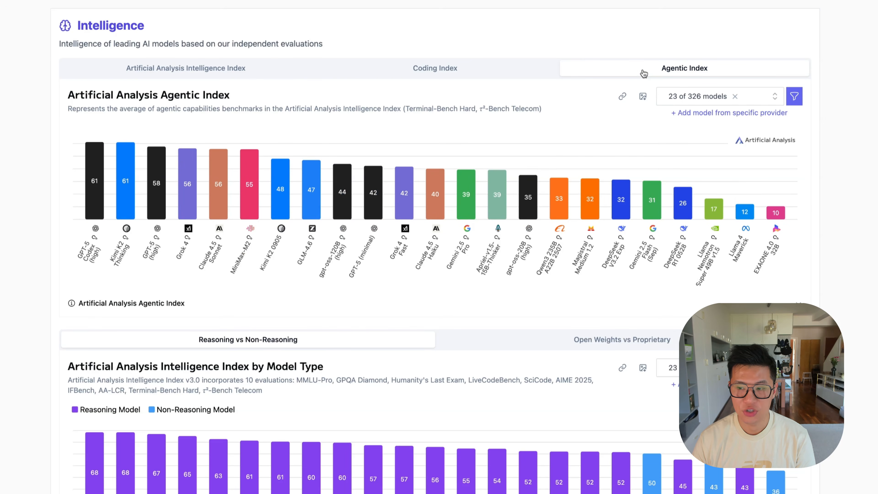
{"action": "mouse_move", "coordinate": [102, 171]}
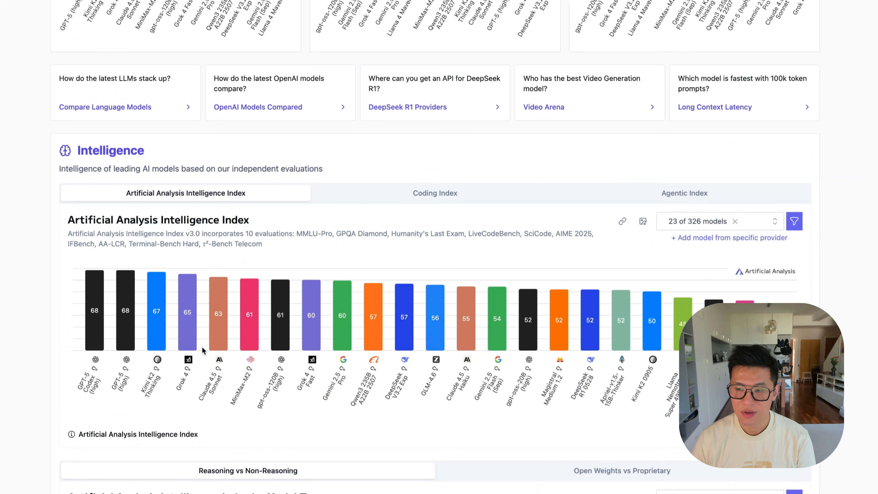
{"action": "mouse_move", "coordinate": [165, 322]}
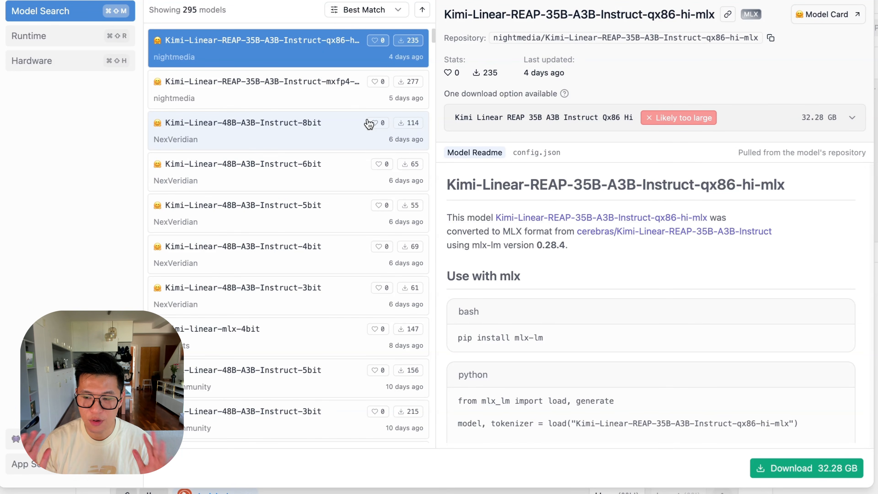
Look through the first two staff-picked models in LM Studio's model search list
{"action": "left_click", "coordinate": [422, 11]}
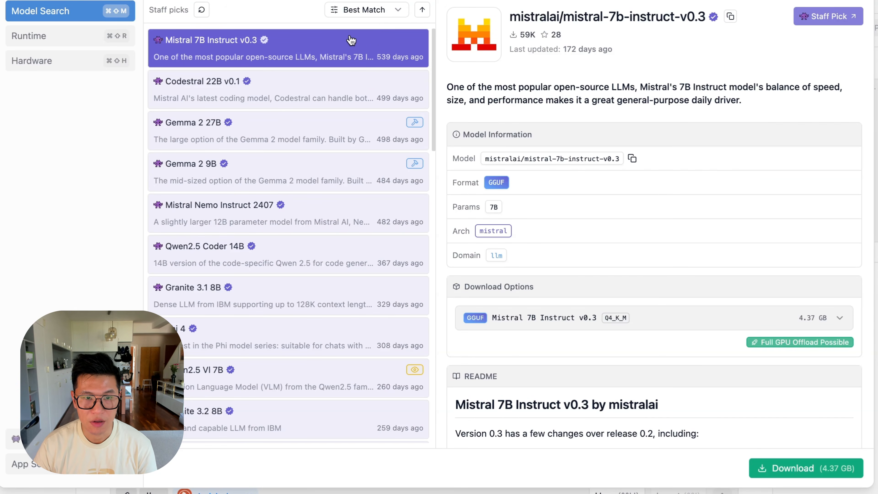
{"action": "left_click", "coordinate": [329, 92]}
{"action": "left_click", "coordinate": [334, 64]}
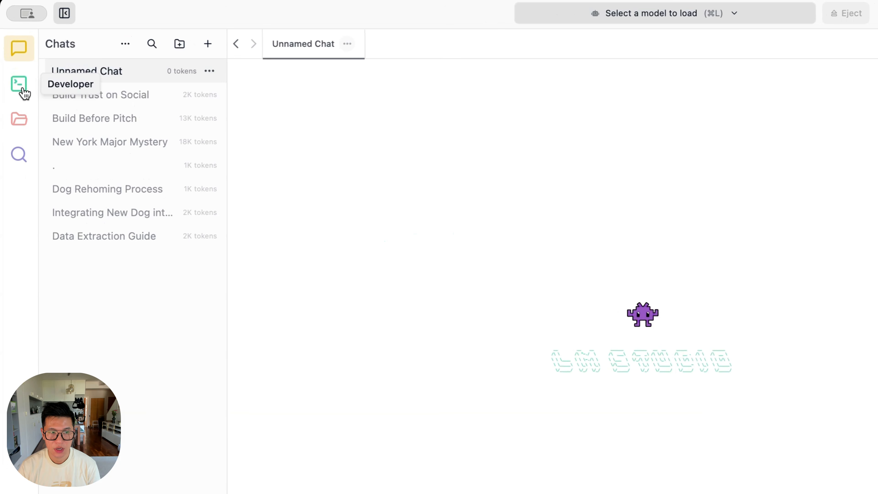
Check the locally downloaded models and load Qwen3 Vl 4B for the unnamed chat
{"action": "left_click", "coordinate": [24, 120]}
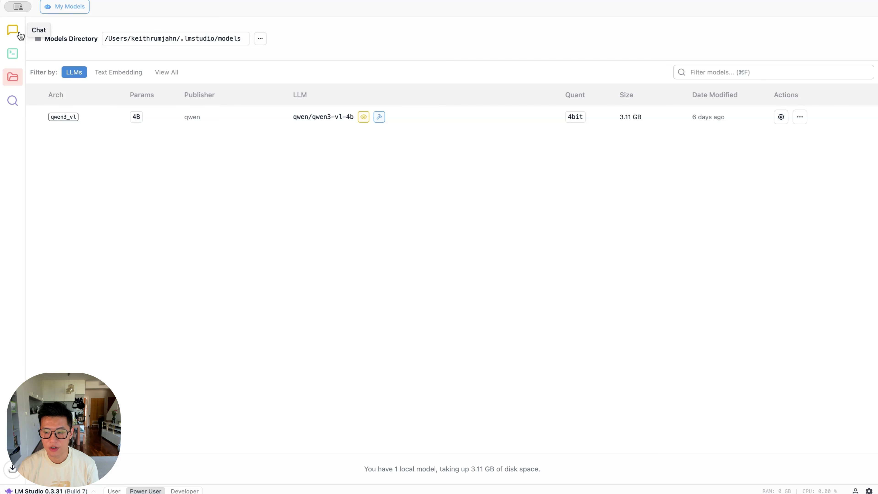
{"action": "left_click", "coordinate": [19, 35]}
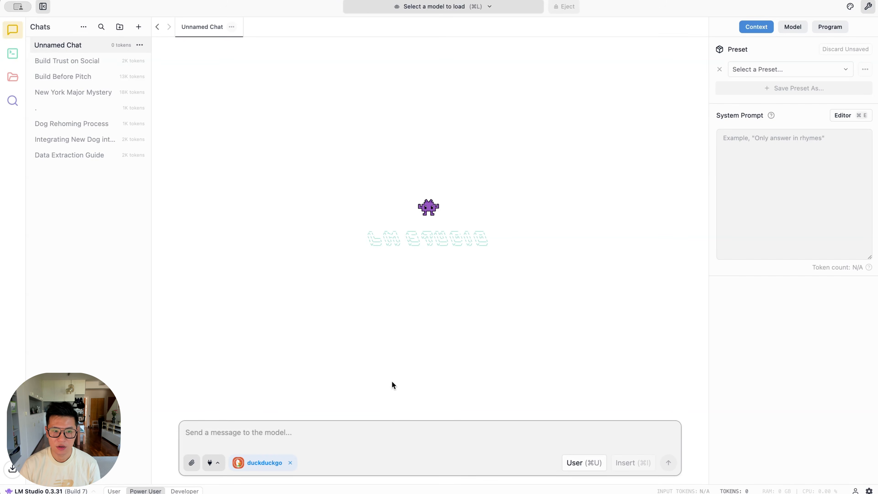
{"action": "left_click", "coordinate": [477, 11]}
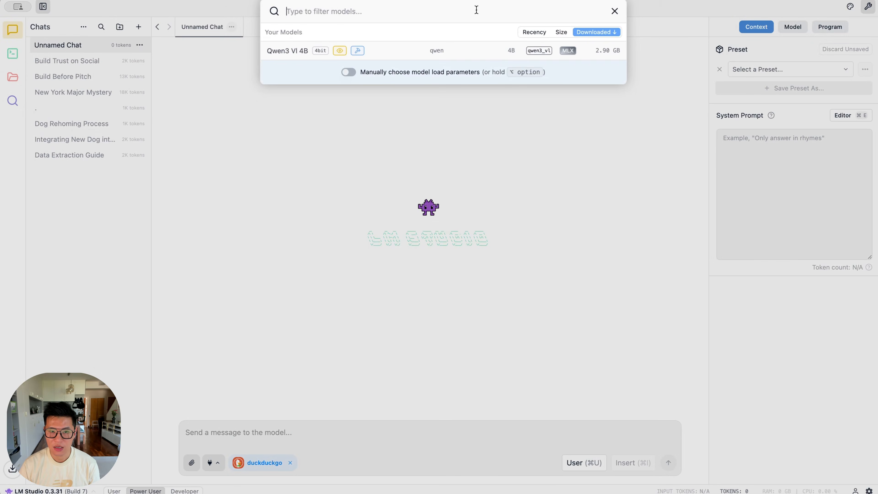
{"action": "left_click", "coordinate": [464, 50]}
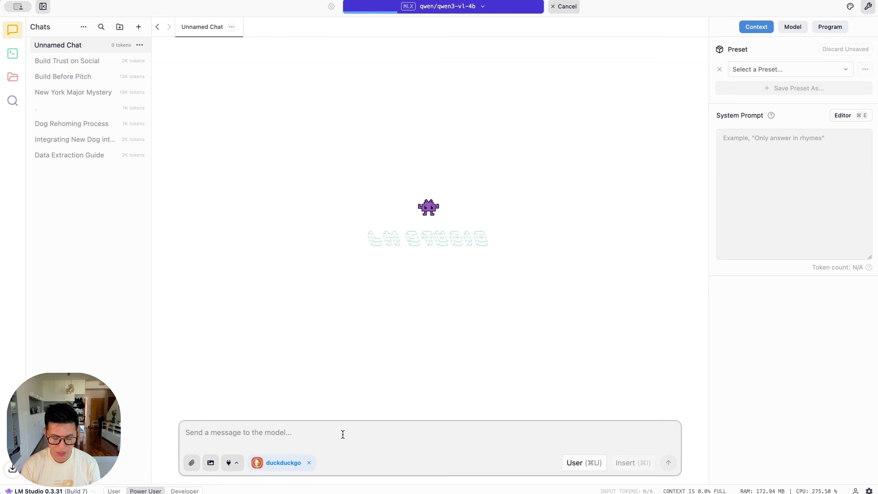
Ask the loaded model "what's the best LLM model for local ai"
{"action": "type", "text": "what's the best LL"}
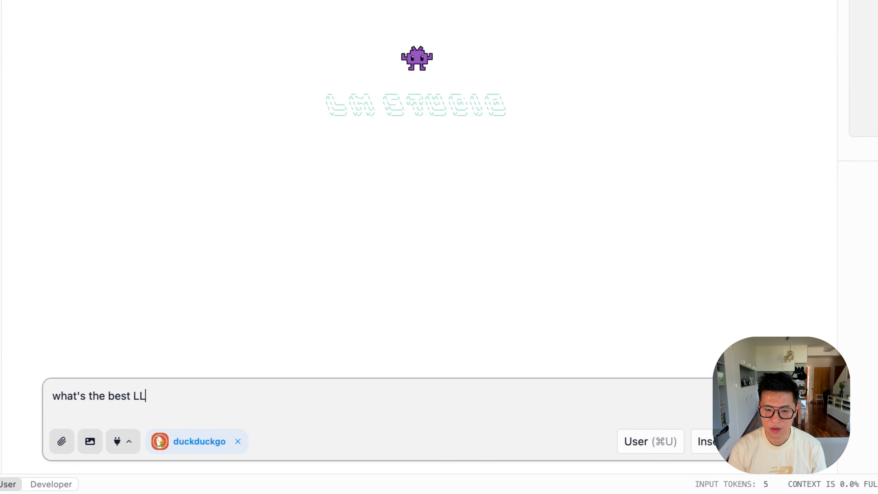
{"action": "type", "text": "M model for local ai"}
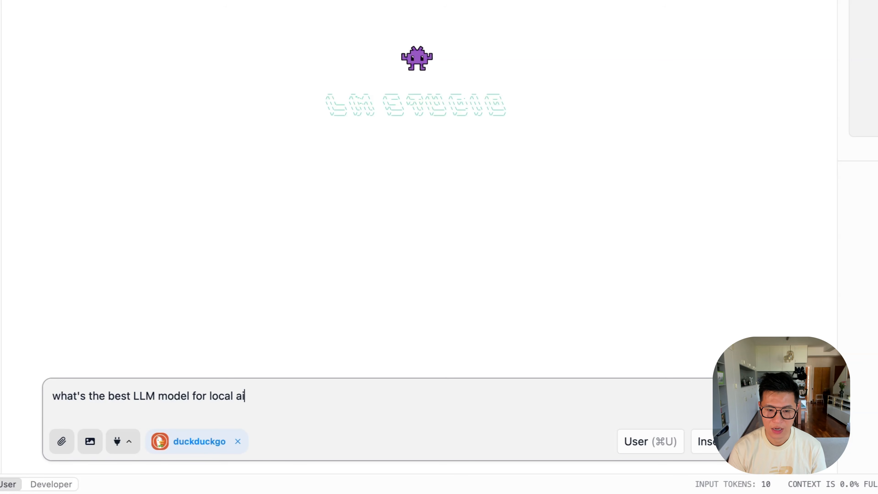
{"action": "key", "text": "Return"}
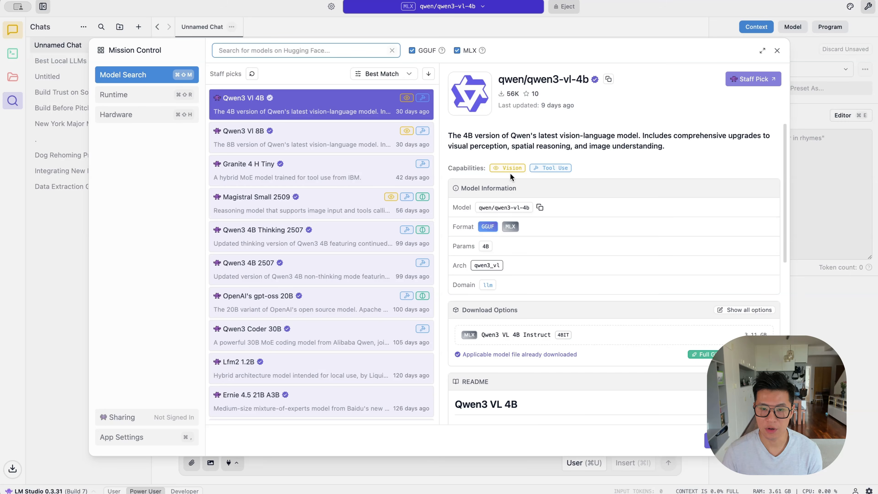
Return to the empty chat from the model search and attach the receipt photo IMG_1233.JPG from the Desktop
{"action": "mouse_move", "coordinate": [506, 167]}
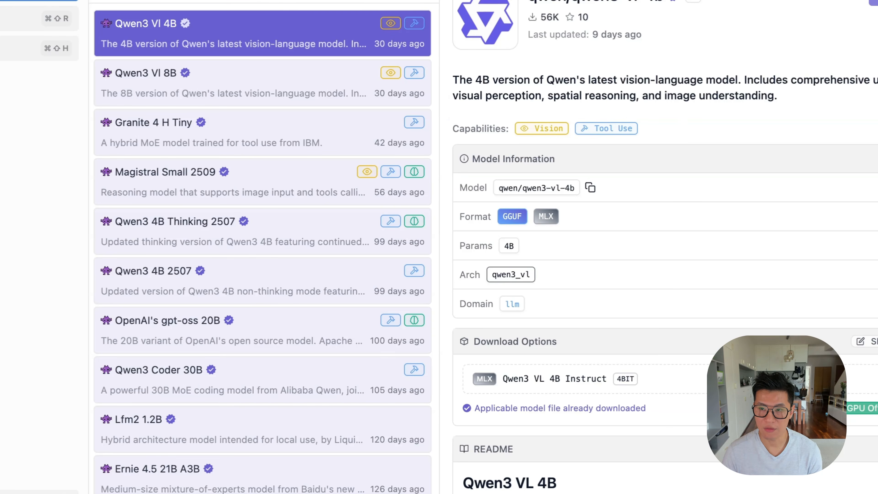
{"action": "left_click", "coordinate": [22, 50]}
{"action": "left_click", "coordinate": [23, 50]}
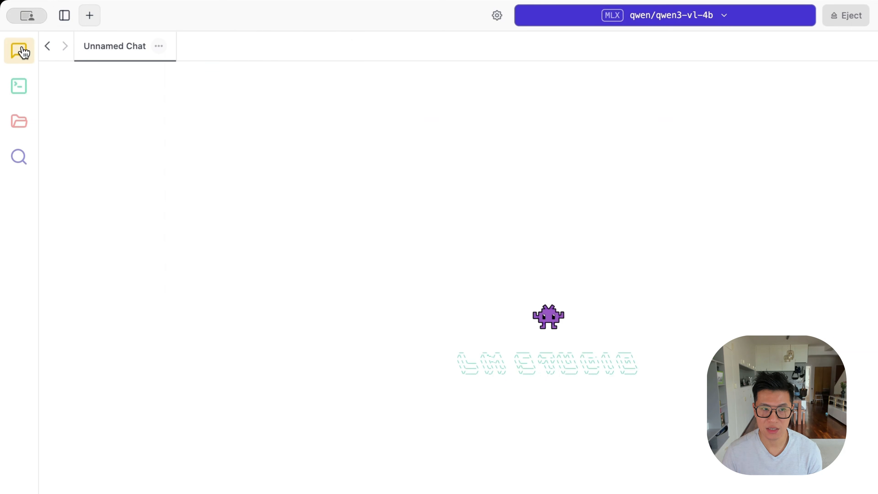
{"action": "left_click", "coordinate": [22, 49]}
{"action": "left_click", "coordinate": [270, 446]}
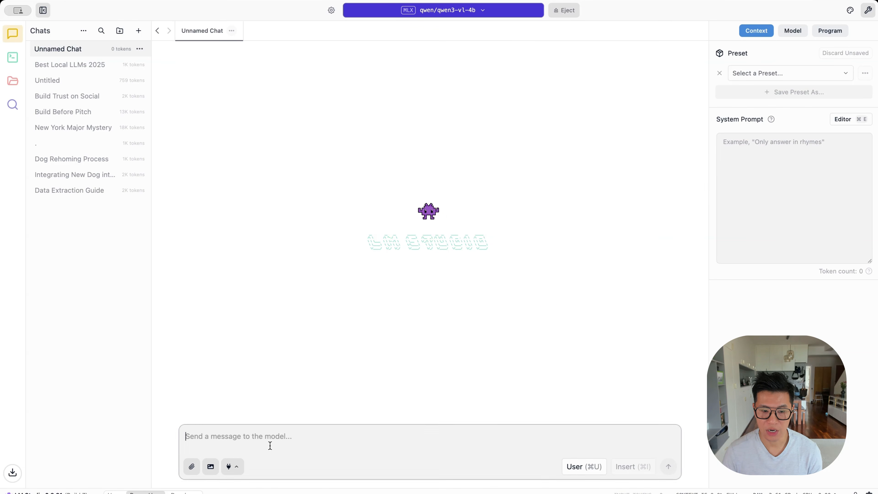
{"action": "left_click", "coordinate": [210, 467]}
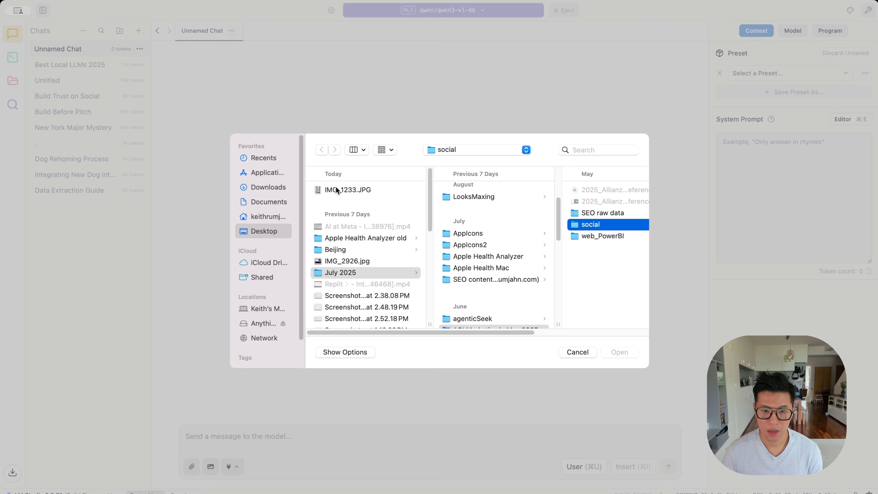
{"action": "left_click", "coordinate": [338, 189]}
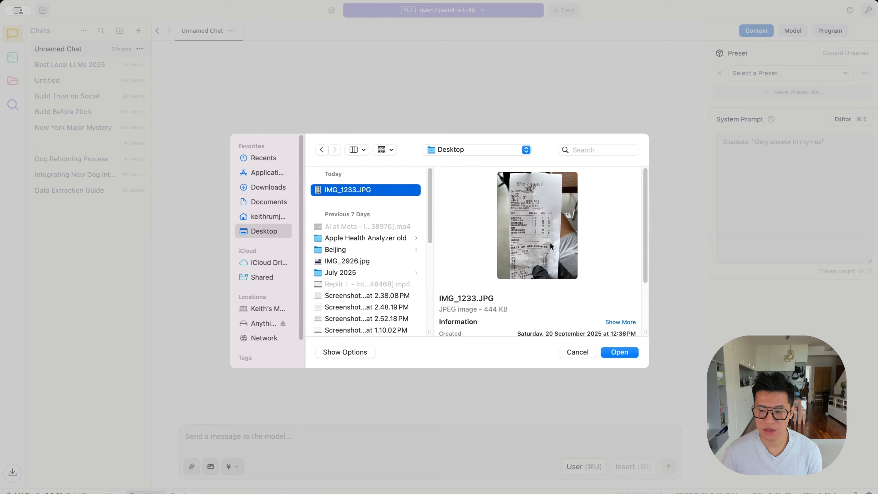
{"action": "left_click", "coordinate": [619, 352]}
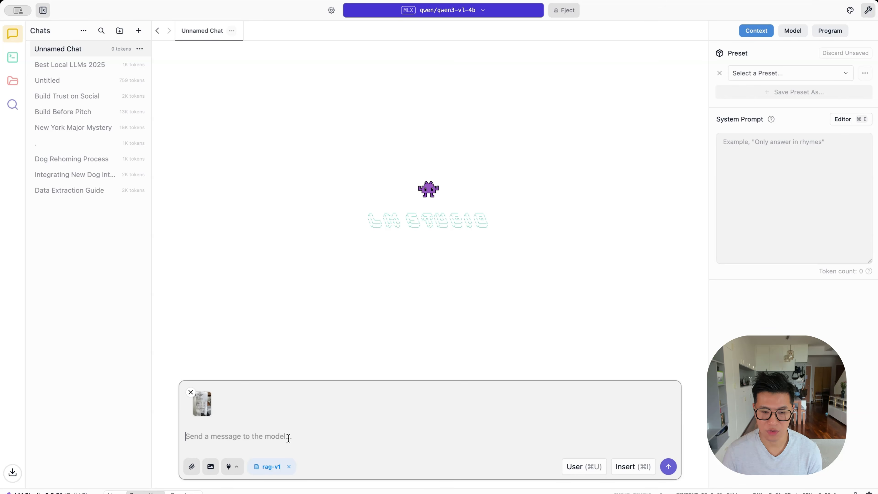
Confirm qwen/qwen3-vl-4b as the loaded model and ask it to "extract numbers from this receipt" for the attached photo
{"action": "type", "text": "extract numbers from this receipt"}
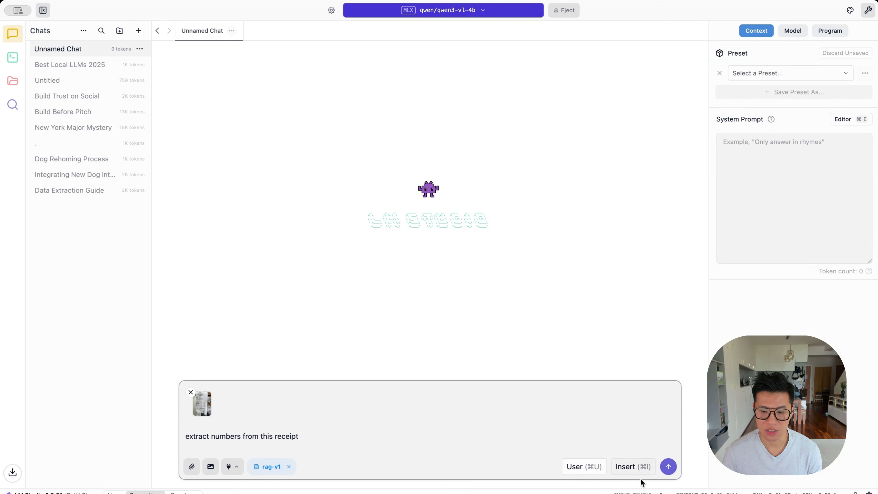
{"action": "left_click", "coordinate": [480, 13]}
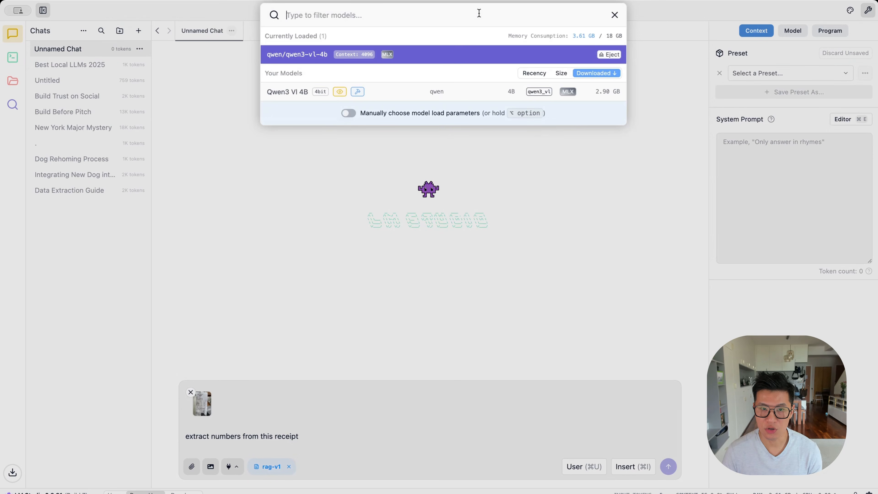
{"action": "left_click", "coordinate": [455, 60]}
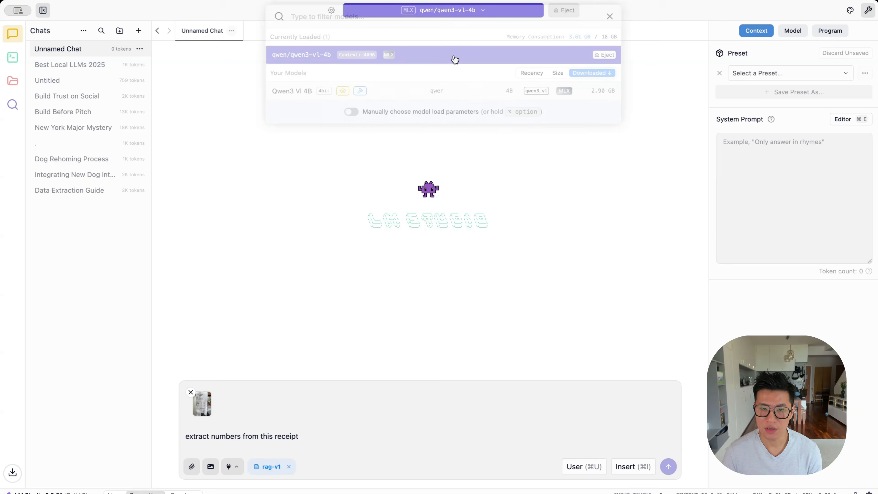
{"action": "left_click", "coordinate": [669, 467]}
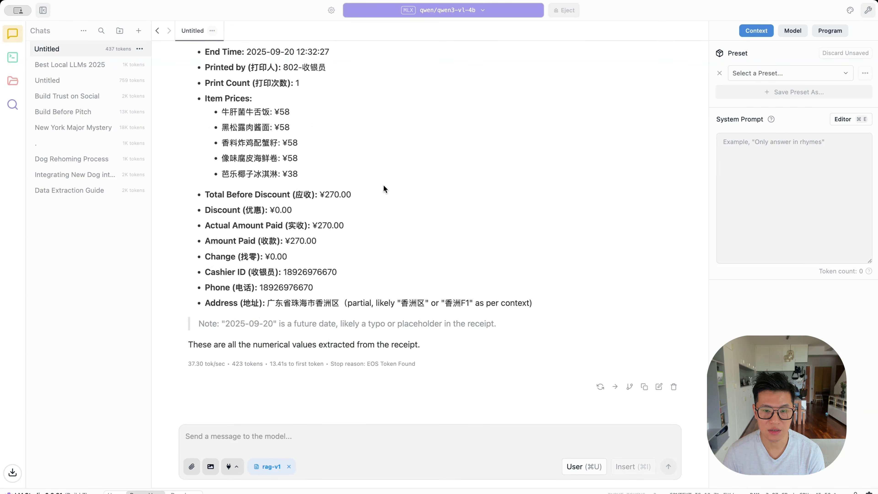
Review the numbers extracted from the receipt, comparing the item prices and totals with the attached photo
{"action": "scroll", "coordinate": [346, 173], "scroll_direction": "up", "scroll_amount": 10}
{"action": "scroll", "coordinate": [239, 131], "scroll_direction": "up", "scroll_amount": 2}
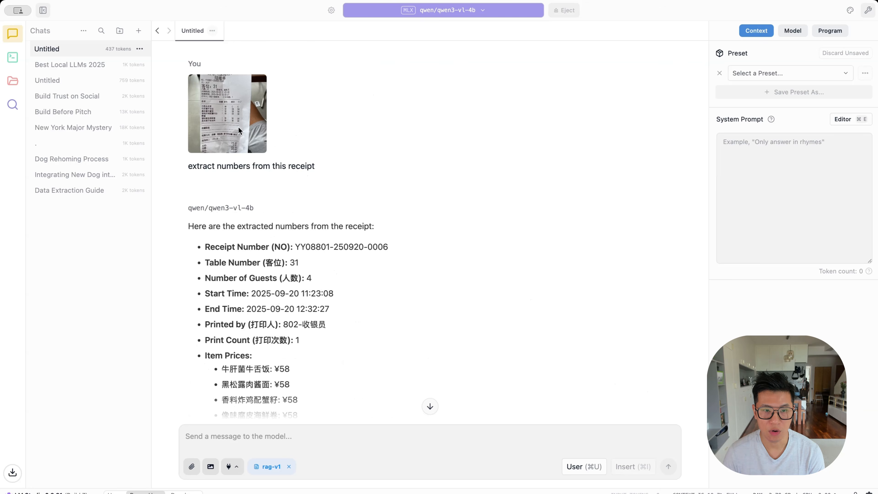
{"action": "scroll", "coordinate": [238, 130], "scroll_direction": "down", "scroll_amount": 6}
{"action": "scroll", "coordinate": [305, 165], "scroll_direction": "up", "scroll_amount": 3}
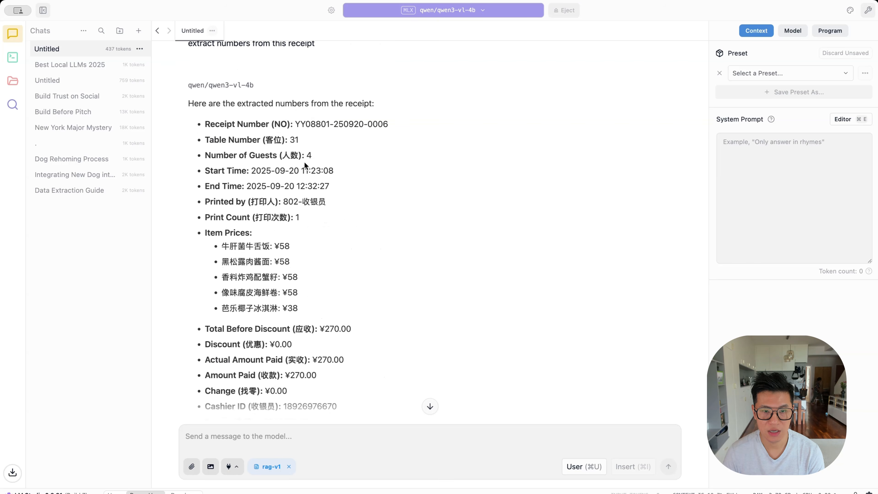
{"action": "scroll", "coordinate": [305, 248], "scroll_direction": "down", "scroll_amount": 5}
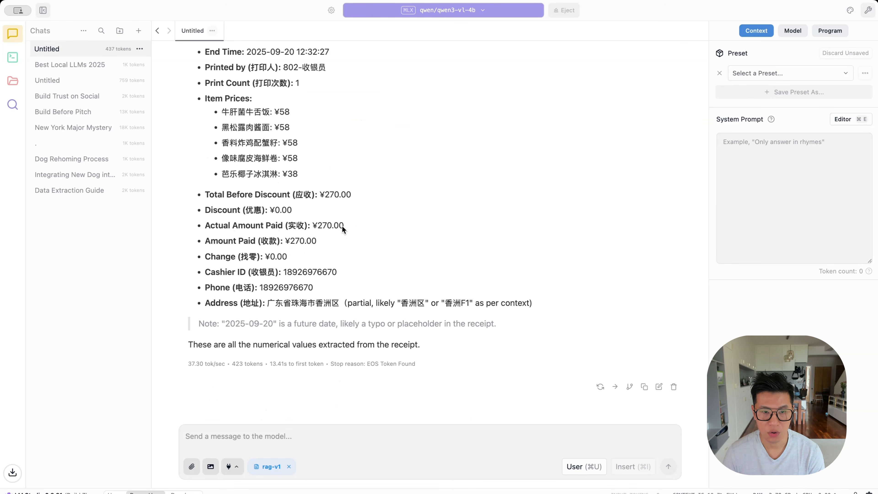
{"action": "scroll", "coordinate": [332, 223], "scroll_direction": "up", "scroll_amount": 3}
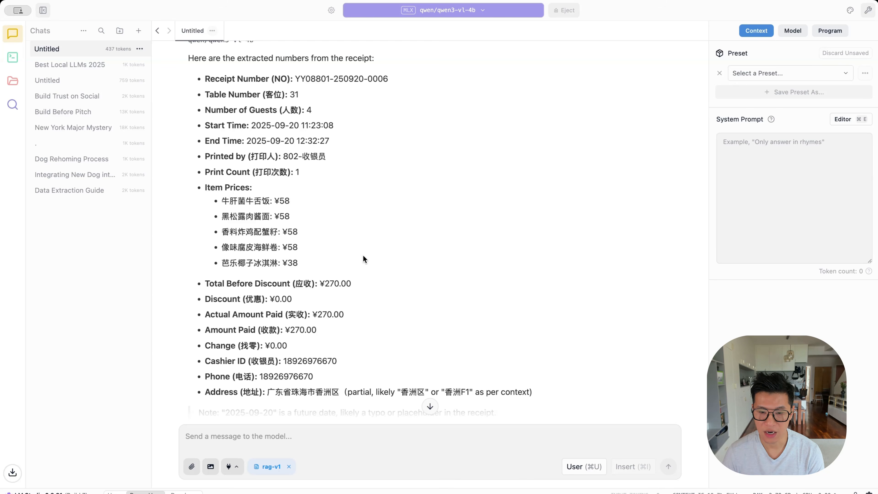
{"action": "scroll", "coordinate": [364, 258], "scroll_direction": "down", "scroll_amount": 3}
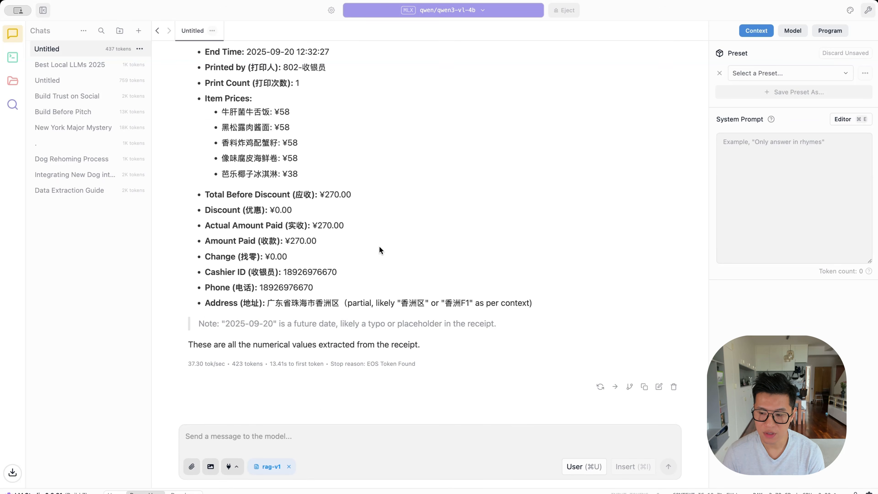
{"action": "scroll", "coordinate": [379, 248], "scroll_direction": "up", "scroll_amount": 5}
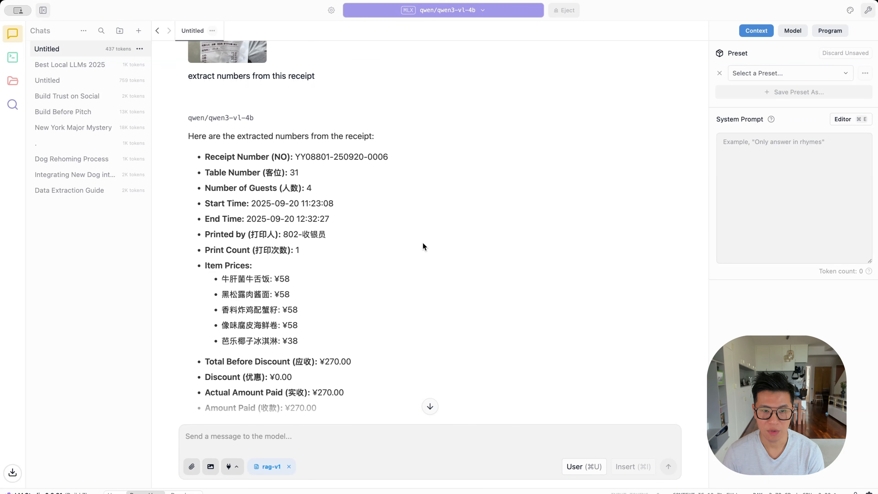
{"action": "scroll", "coordinate": [422, 242], "scroll_direction": "down", "scroll_amount": 5}
{"action": "scroll", "coordinate": [422, 242], "scroll_direction": "up", "scroll_amount": 4}
{"action": "scroll", "coordinate": [457, 216], "scroll_direction": "down", "scroll_amount": 4}
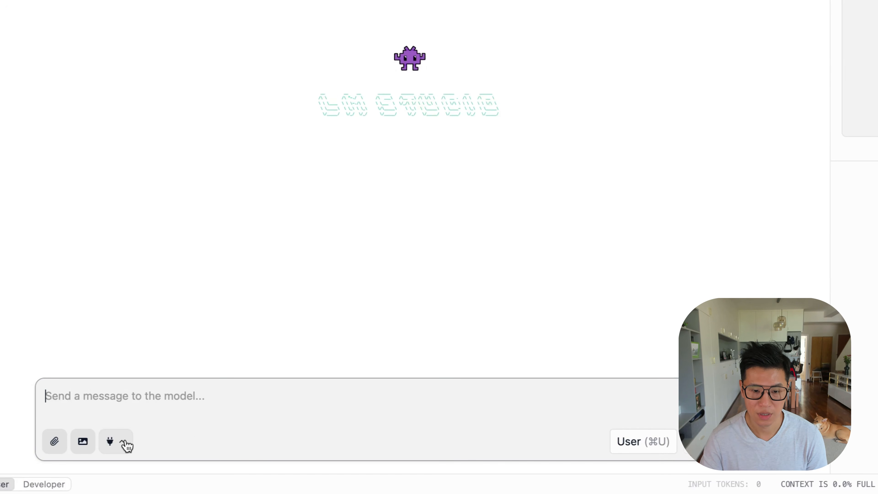
Check the available integrations in the empty chat without enabling any, and ask "who's the mayor of new york?"
{"action": "left_click", "coordinate": [126, 445]}
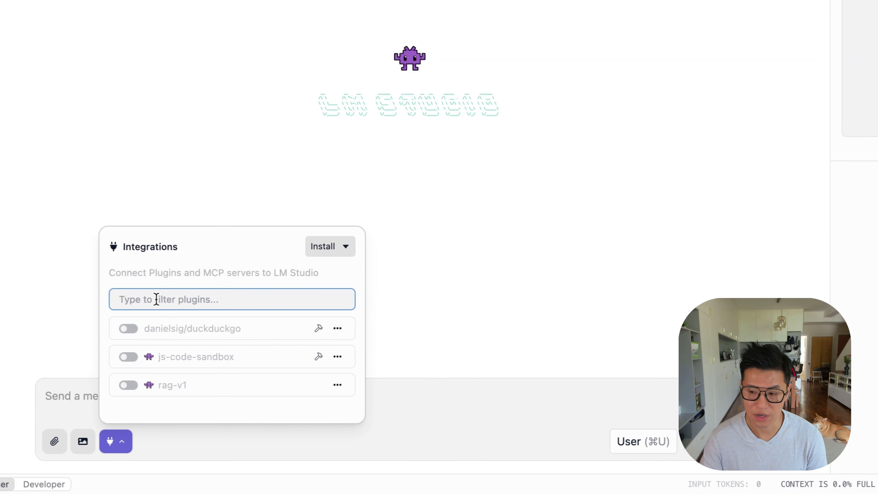
{"action": "left_click", "coordinate": [438, 395]}
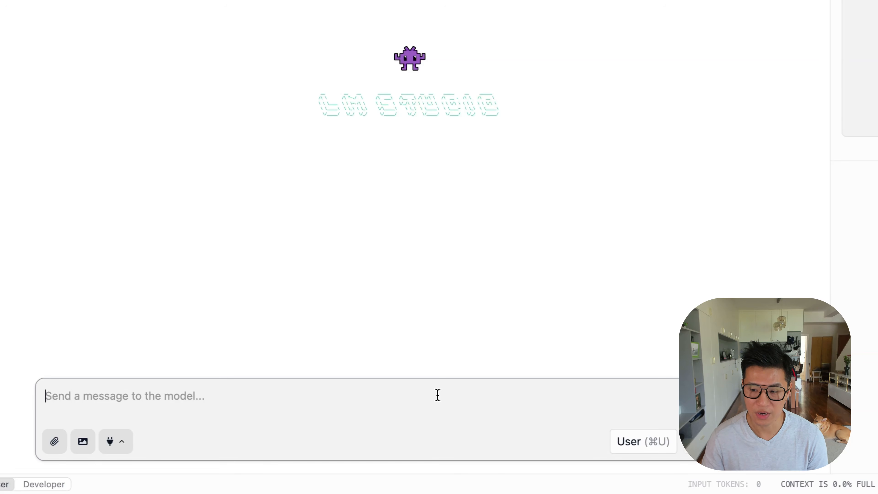
{"action": "type", "text": "who's th"}
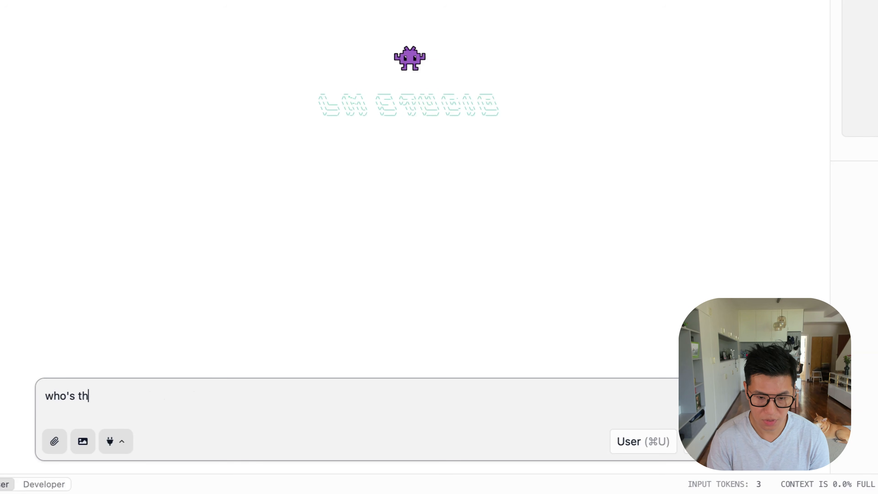
{"action": "type", "text": "e mayor of new york?"}
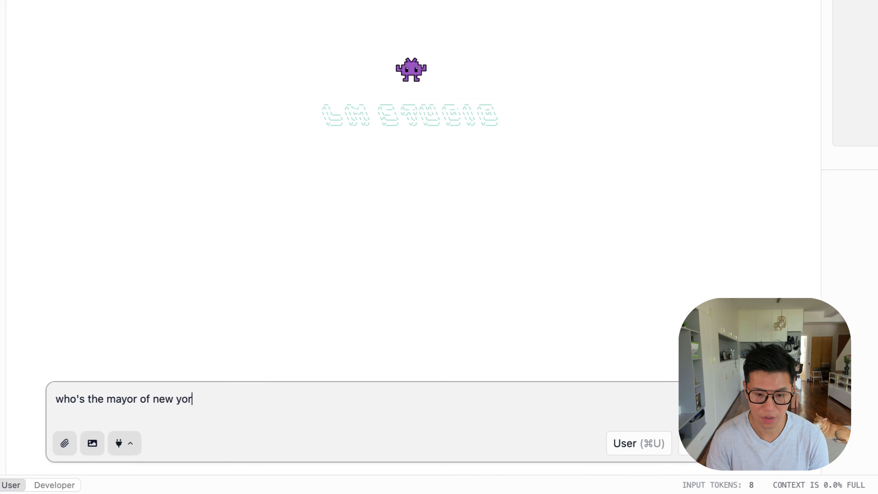
{"action": "key", "text": "Return"}
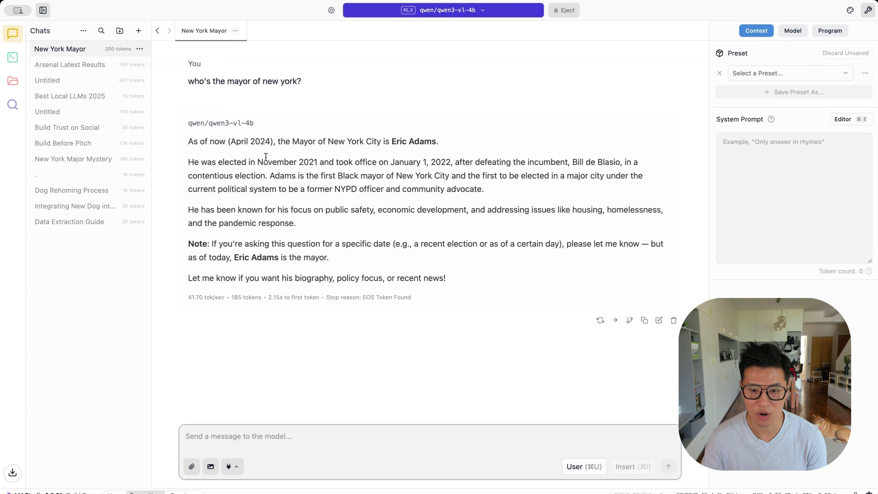
Enable the danielsig/duckduckgo plugin for the New York Mayor chat
{"action": "left_click", "coordinate": [232, 466]}
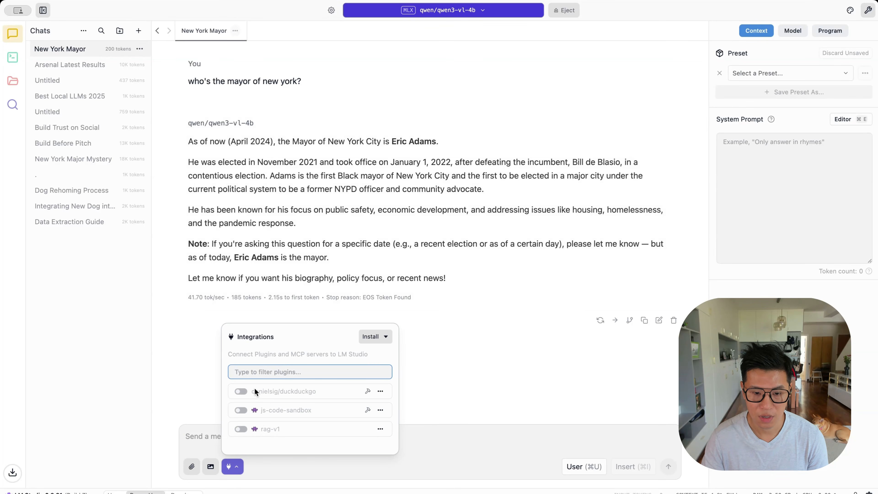
{"action": "left_click", "coordinate": [241, 392]}
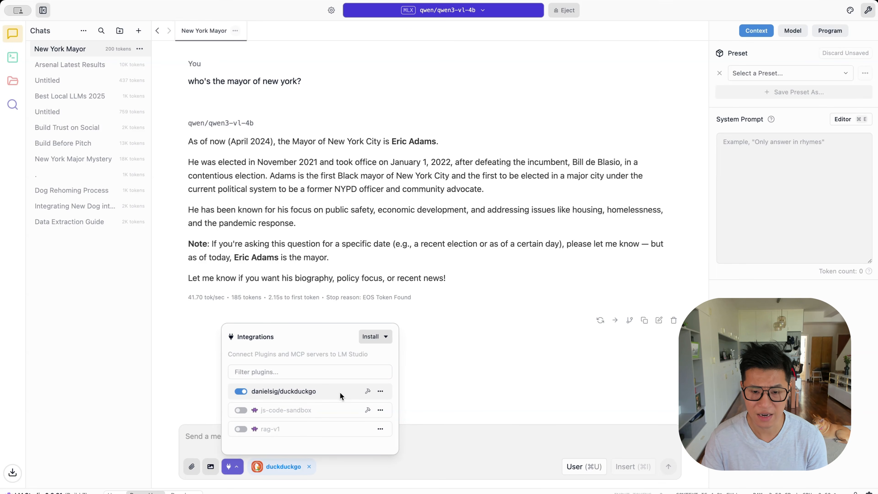
{"action": "left_click", "coordinate": [464, 438]}
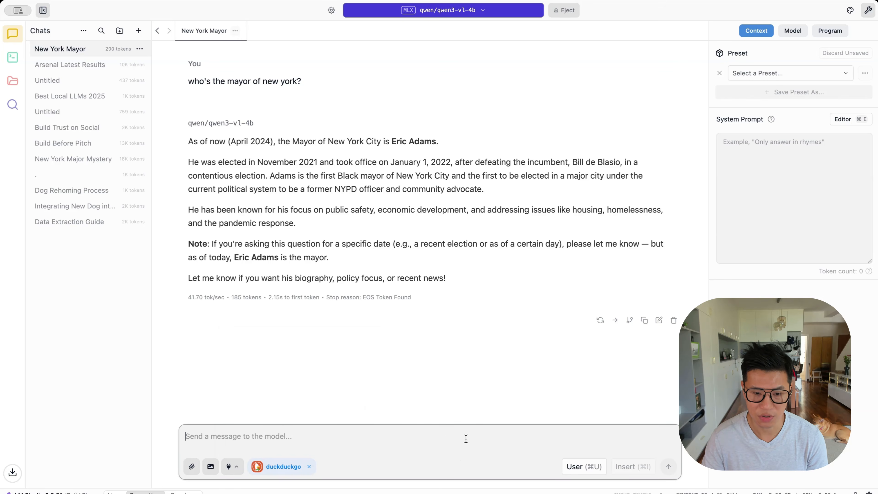
Ask "can you search for the new mayor of new york" and highlight the mayor's name in the web search answer
{"action": "type", "text": "can you s"}
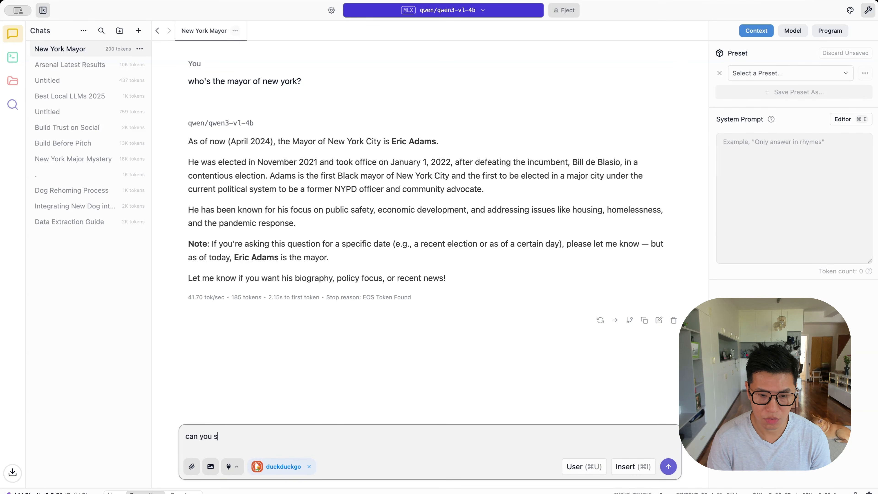
{"action": "type", "text": "earch for the n"}
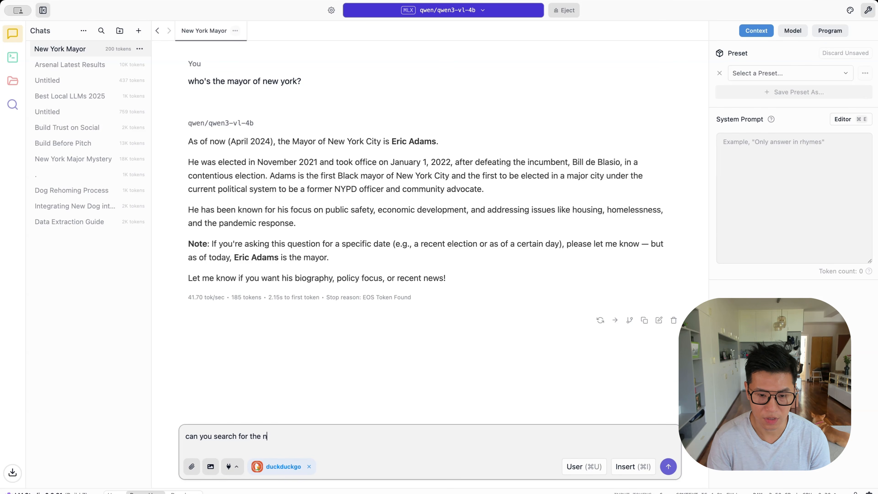
{"action": "type", "text": "ew mayor of new york"}
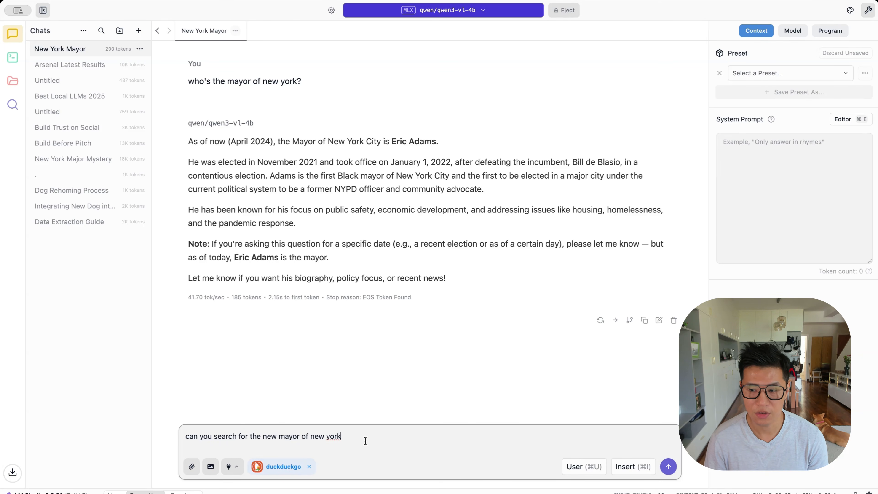
{"action": "key", "text": "Return"}
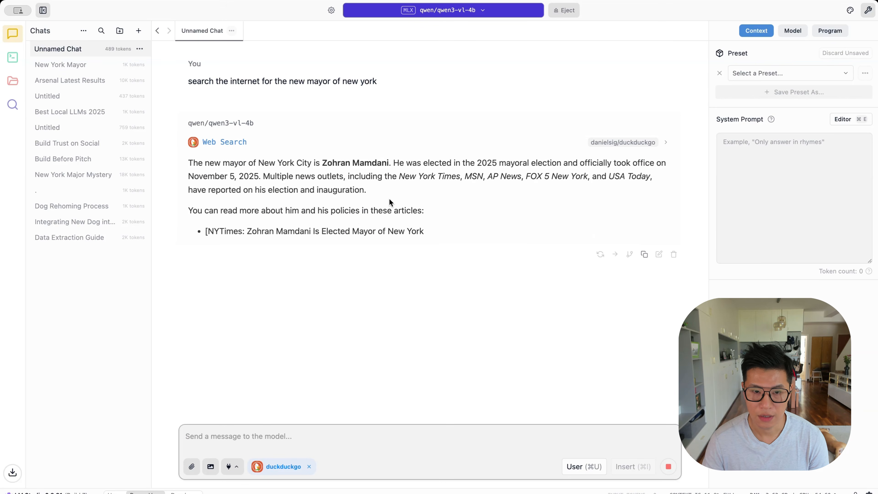
{"action": "left_click_drag", "start_coordinate": [321, 163], "coordinate": [392, 161]}
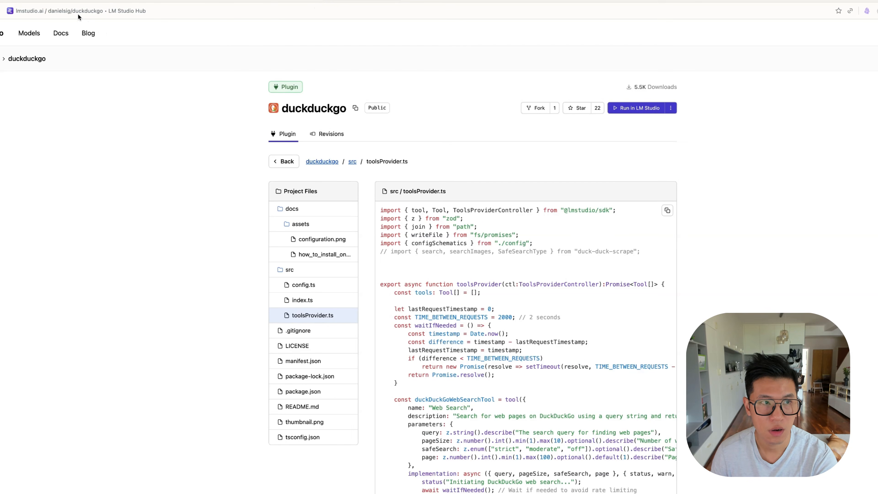
Run the duckduckgo plugin from its LM Studio Hub page in LM Studio, finish its install dialog and return to the chats
{"action": "left_click", "coordinate": [71, 10]}
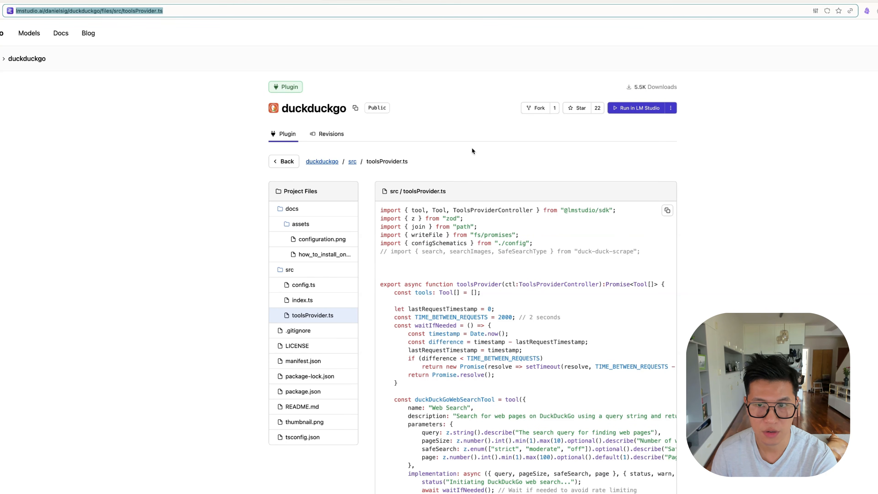
{"action": "left_click", "coordinate": [630, 109]}
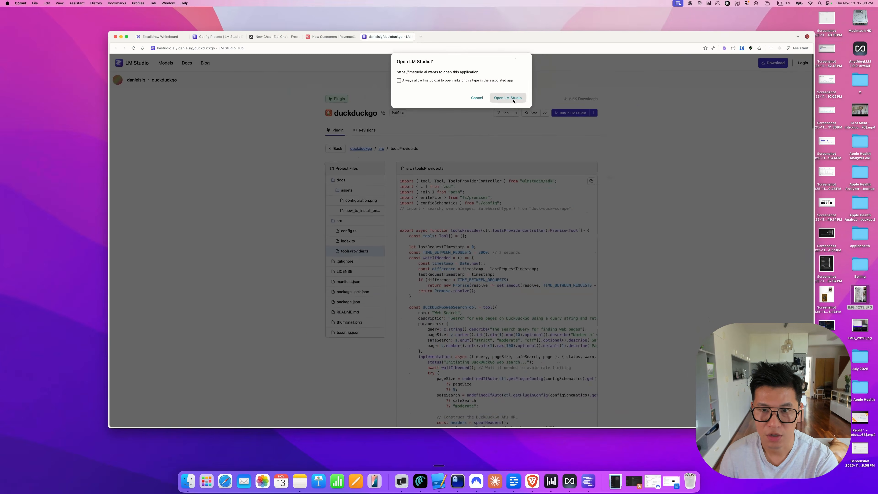
{"action": "left_click", "coordinate": [514, 101]}
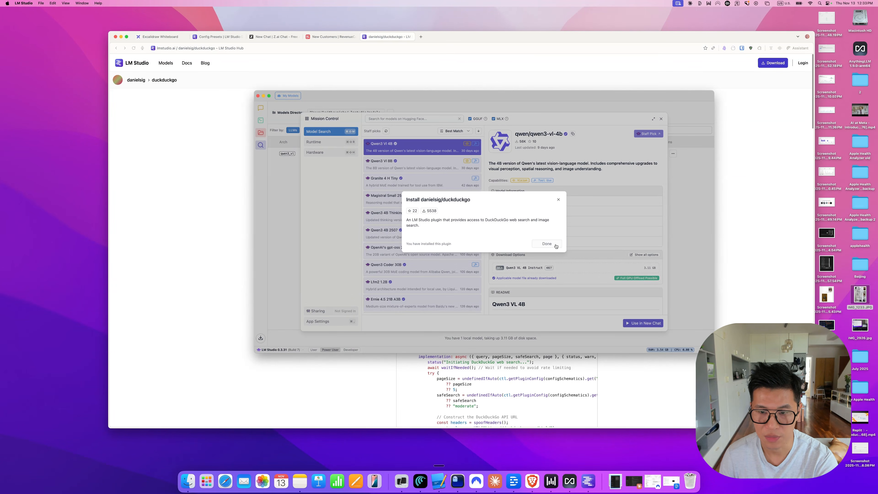
{"action": "left_click", "coordinate": [555, 246]}
{"action": "left_click", "coordinate": [661, 119]}
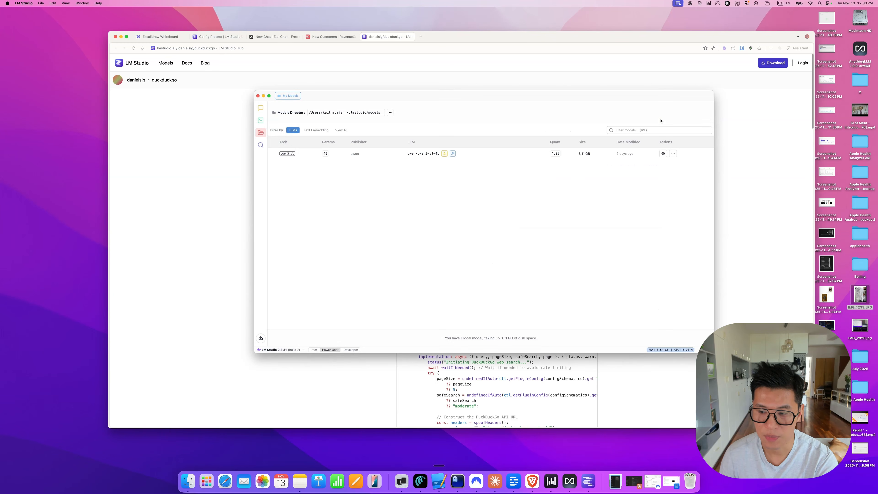
{"action": "left_click", "coordinate": [261, 109]}
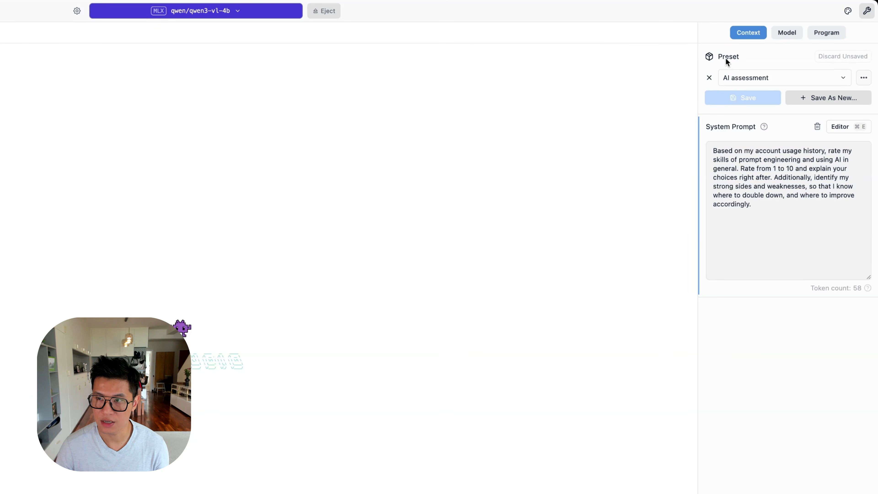
Switch the chat's preset to Pinpoint writing and read through its system prompt
{"action": "left_click", "coordinate": [780, 82]}
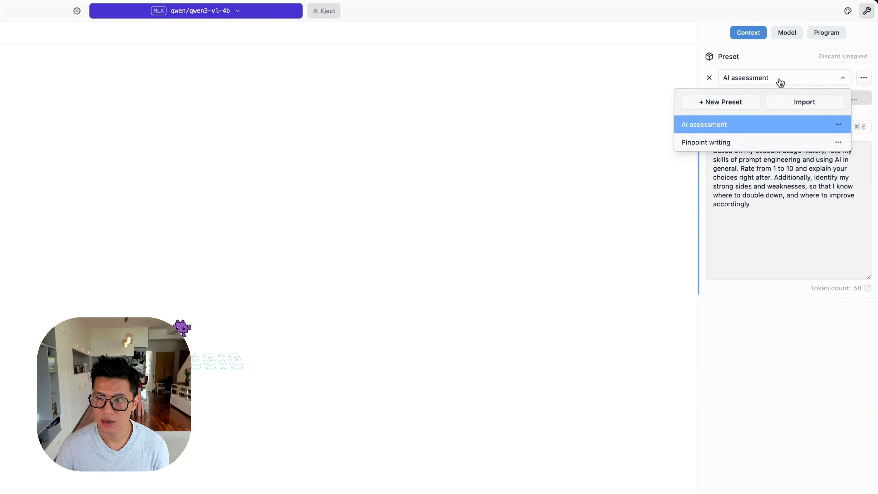
{"action": "left_click", "coordinate": [754, 143]}
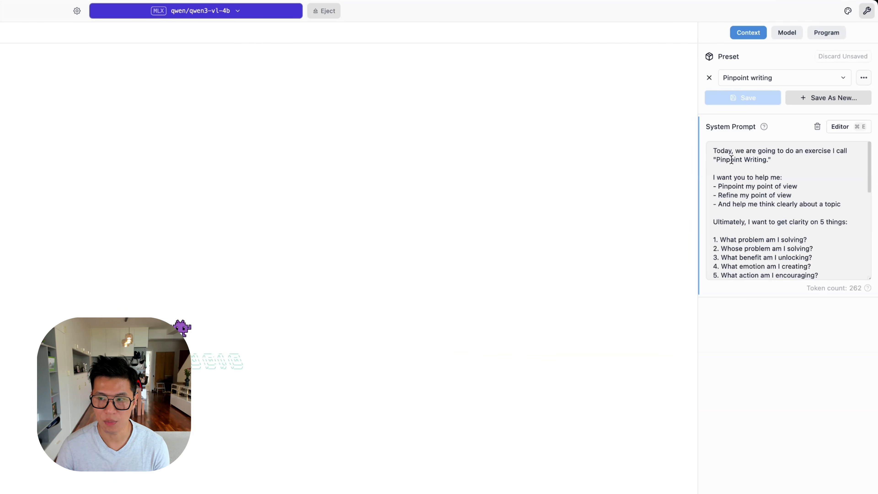
{"action": "scroll", "coordinate": [758, 194], "scroll_direction": "down", "scroll_amount": 10}
{"action": "scroll", "coordinate": [761, 195], "scroll_direction": "up", "scroll_amount": 10}
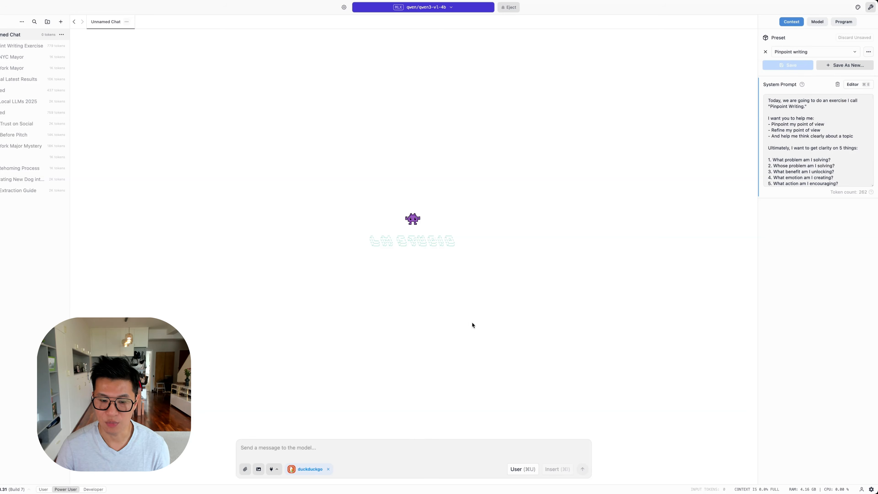
{"action": "left_click", "coordinate": [413, 442]}
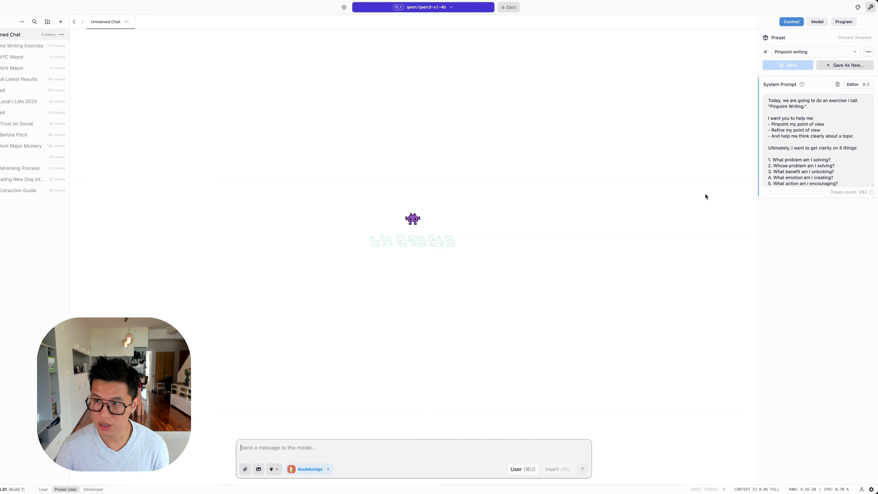
{"action": "left_click", "coordinate": [870, 54]}
{"action": "left_click", "coordinate": [496, 304]}
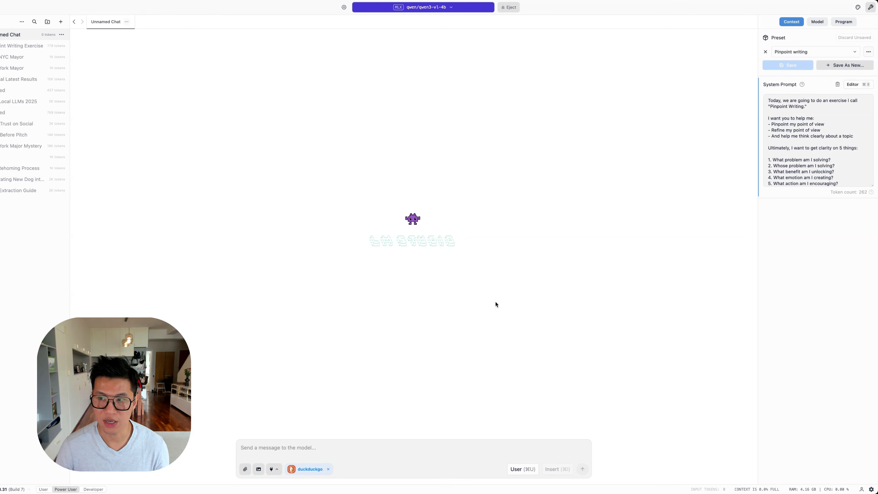
{"action": "left_click", "coordinate": [376, 441]}
{"action": "key", "text": "super+v"}
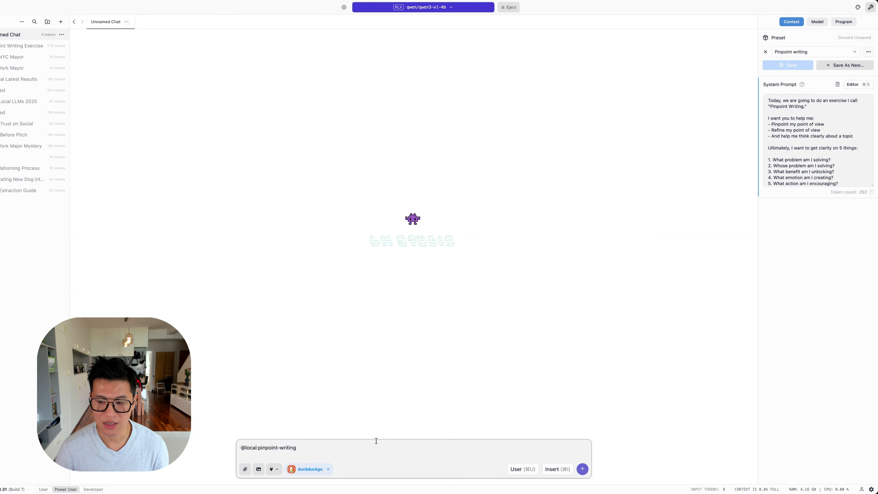
{"action": "key", "text": "Return"}
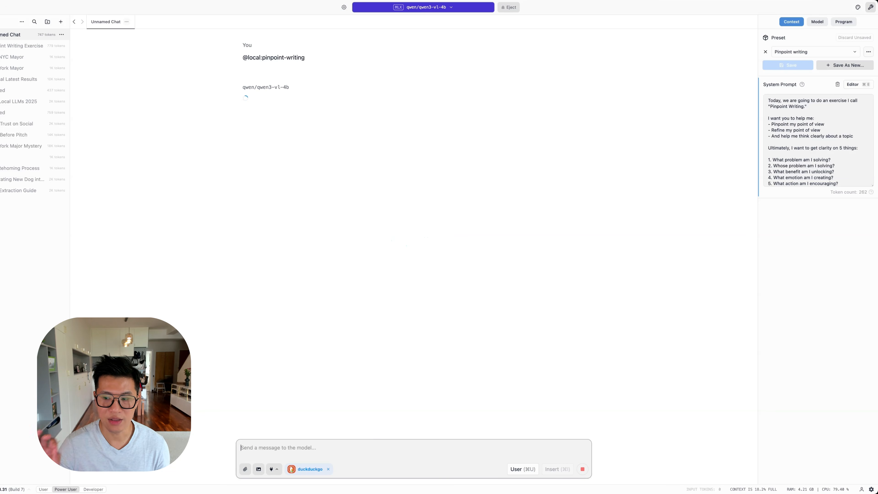
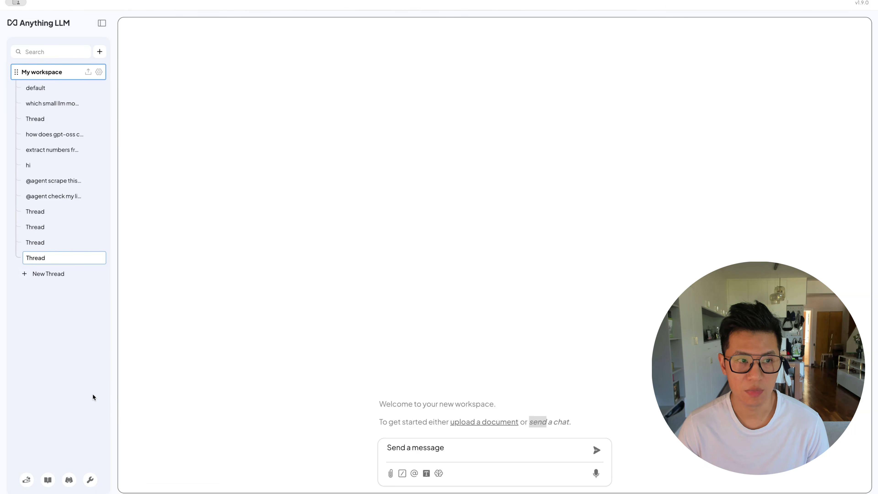
Switch to AnythingLLM and open its LLM preference settings
{"action": "left_click", "coordinate": [229, 339]}
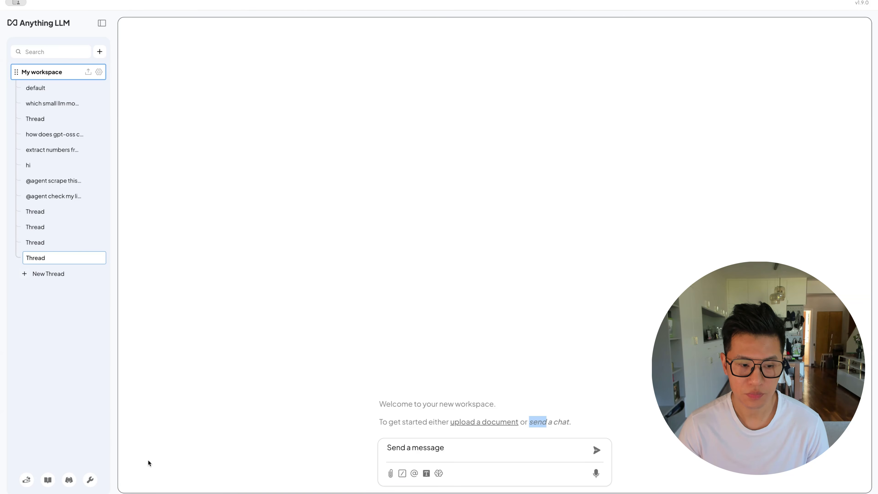
{"action": "left_click", "coordinate": [90, 480]}
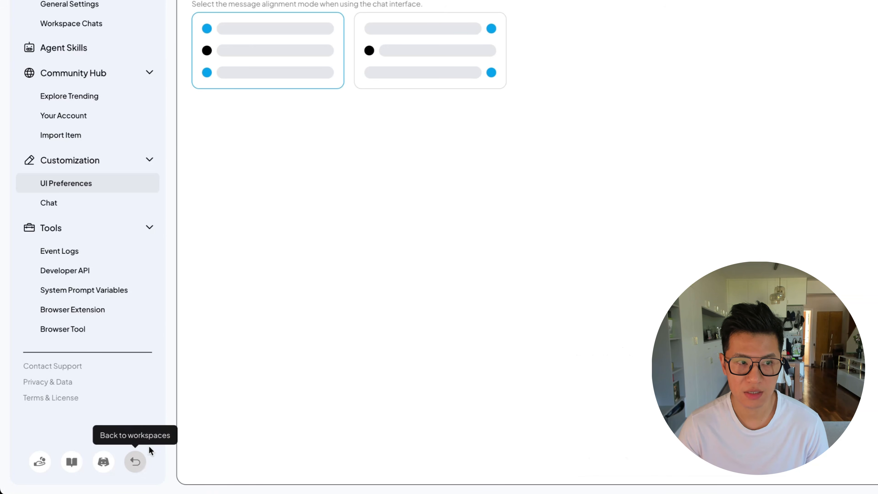
{"action": "scroll", "coordinate": [65, 97], "scroll_direction": "up", "scroll_amount": 7}
{"action": "left_click", "coordinate": [69, 97]}
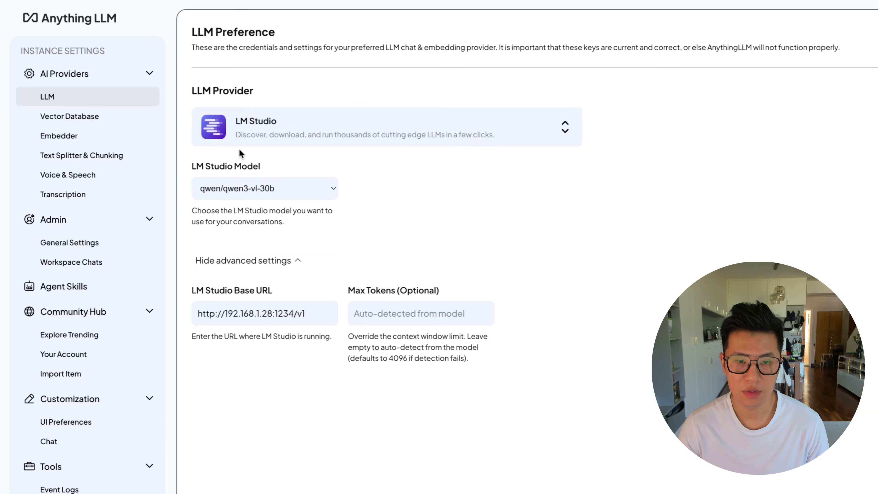
Browse the LLM providers, choose LM Studio and look through the models it offers
{"action": "left_click", "coordinate": [514, 144]}
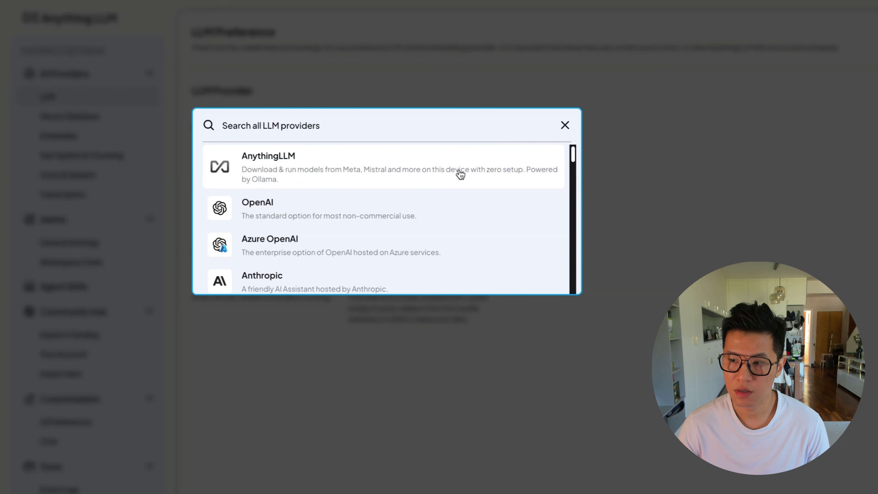
{"action": "scroll", "coordinate": [463, 173], "scroll_direction": "down", "scroll_amount": 12}
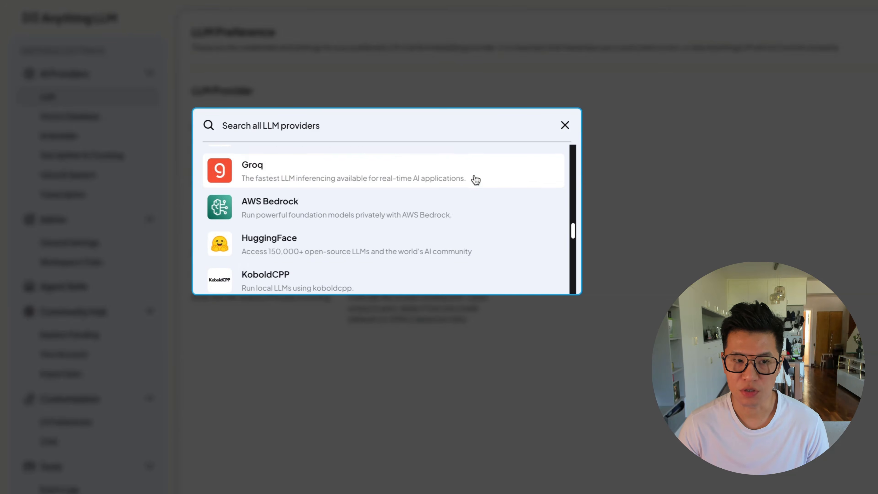
{"action": "scroll", "coordinate": [476, 180], "scroll_direction": "up", "scroll_amount": 12}
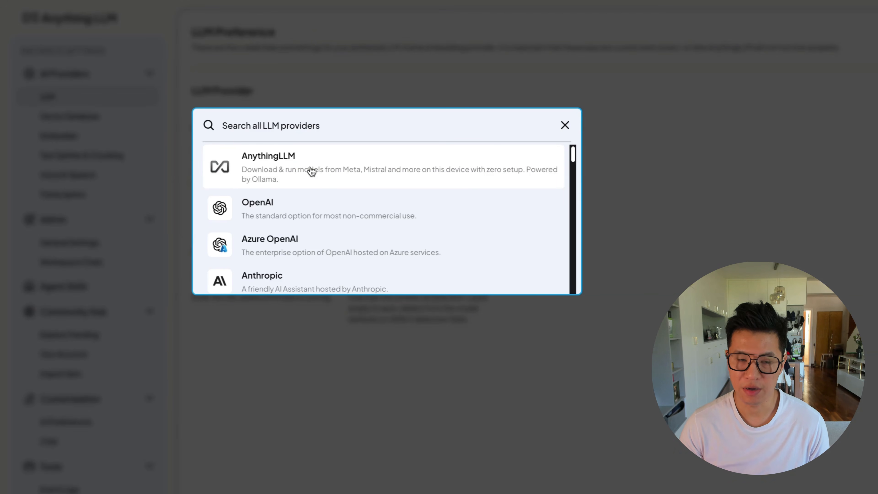
{"action": "scroll", "coordinate": [363, 208], "scroll_direction": "down", "scroll_amount": 8}
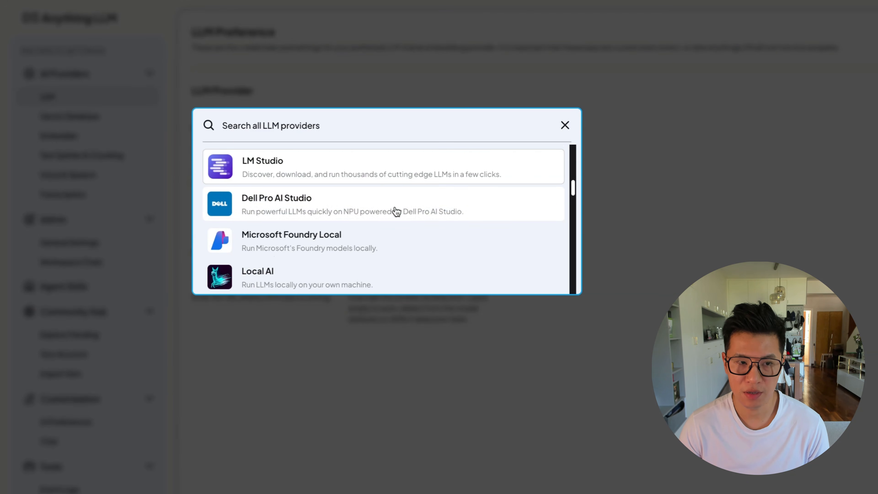
{"action": "left_click", "coordinate": [361, 179]}
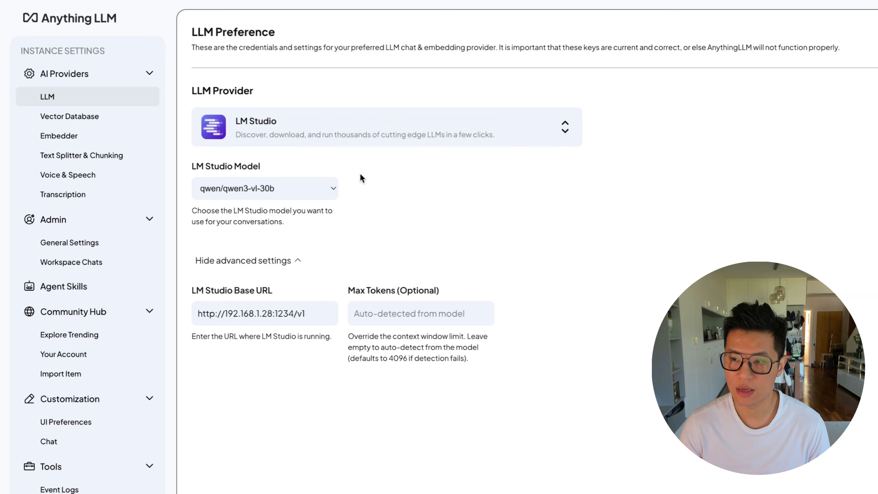
{"action": "left_click", "coordinate": [331, 189]}
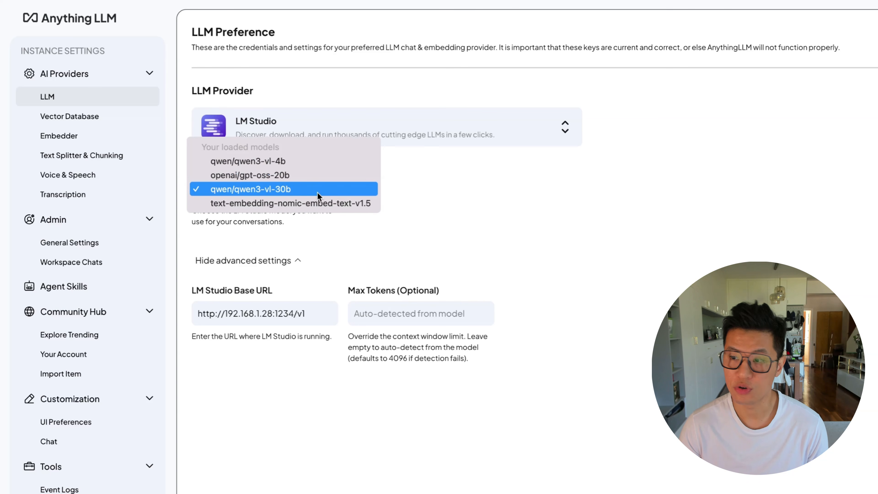
{"action": "left_click", "coordinate": [667, 193]}
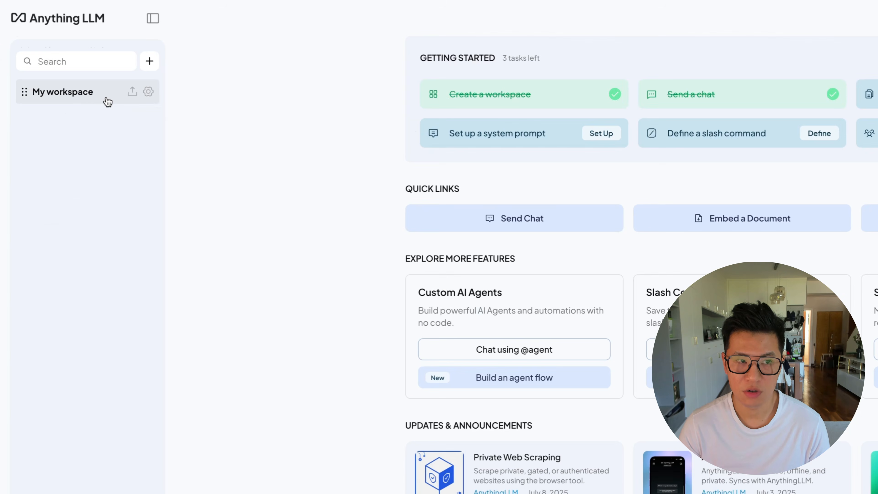
Open the last thread of My workspace and send the message "Hi"
{"action": "left_click", "coordinate": [102, 97]}
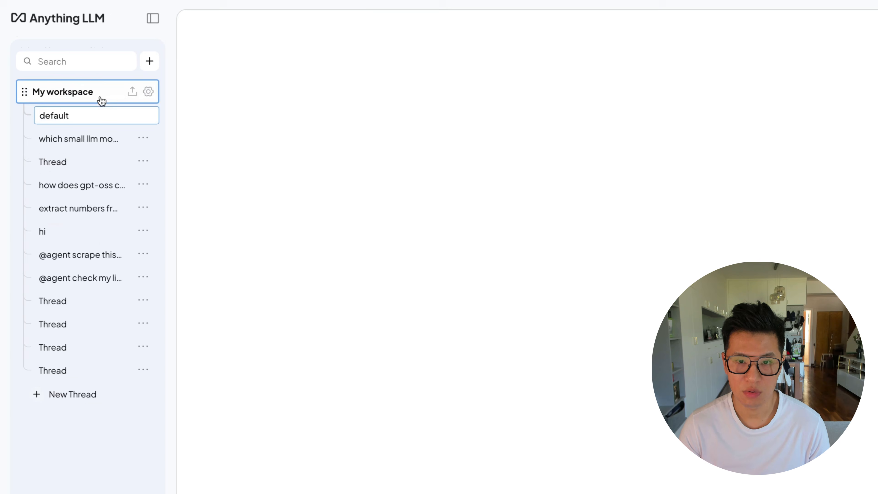
{"action": "left_click", "coordinate": [86, 376]}
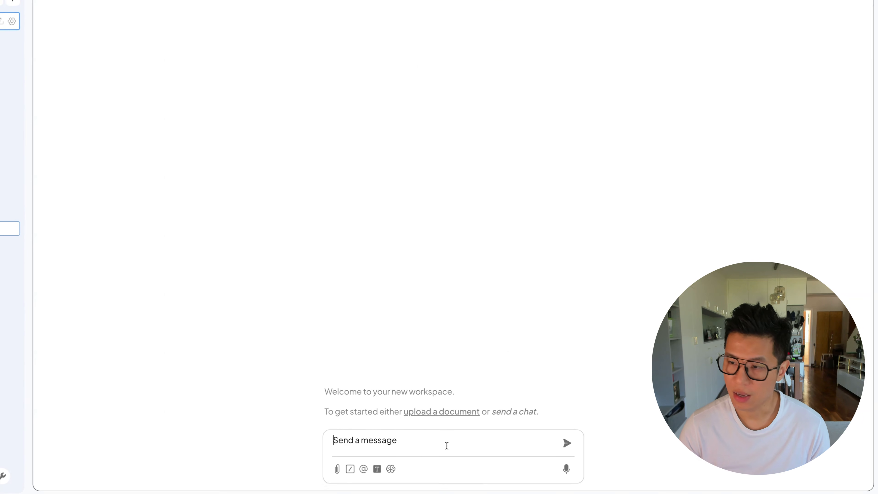
{"action": "type", "text": "Hi"}
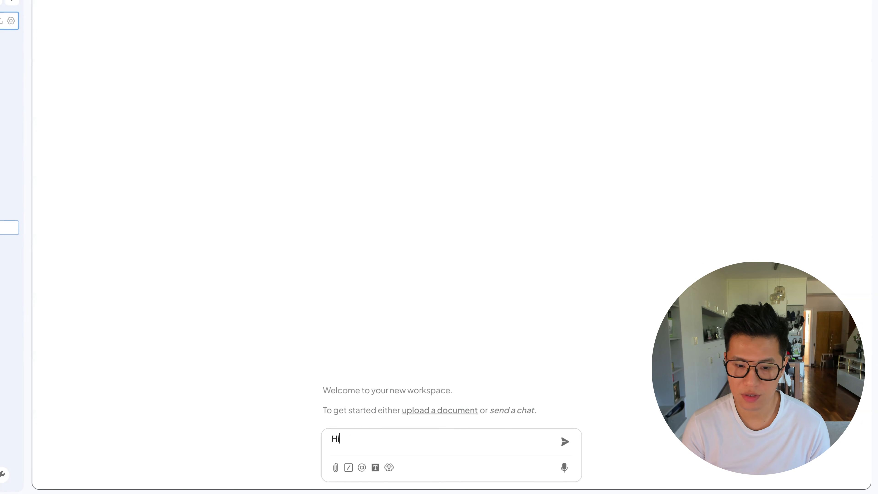
{"action": "key", "text": "Return"}
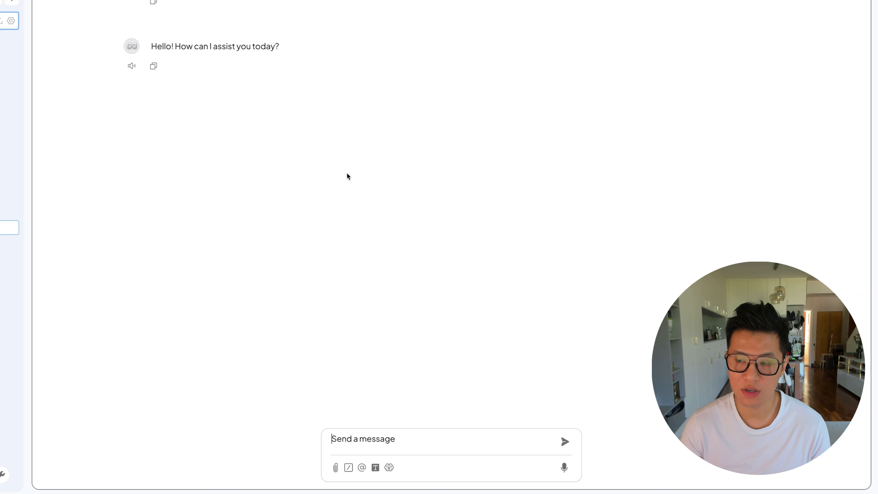
Review the chat box's options: the workspace's LM Studio model, file attachment, slash commands and agent skills
{"action": "left_click", "coordinate": [387, 469]}
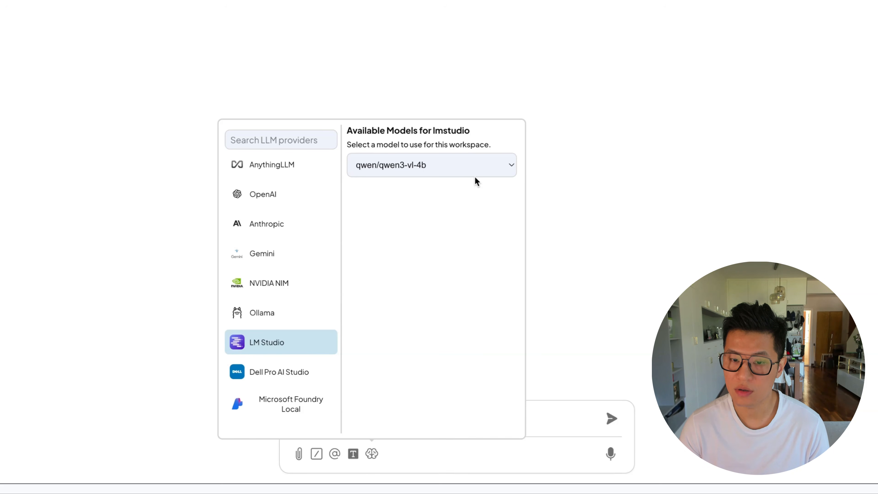
{"action": "left_click", "coordinate": [696, 94]}
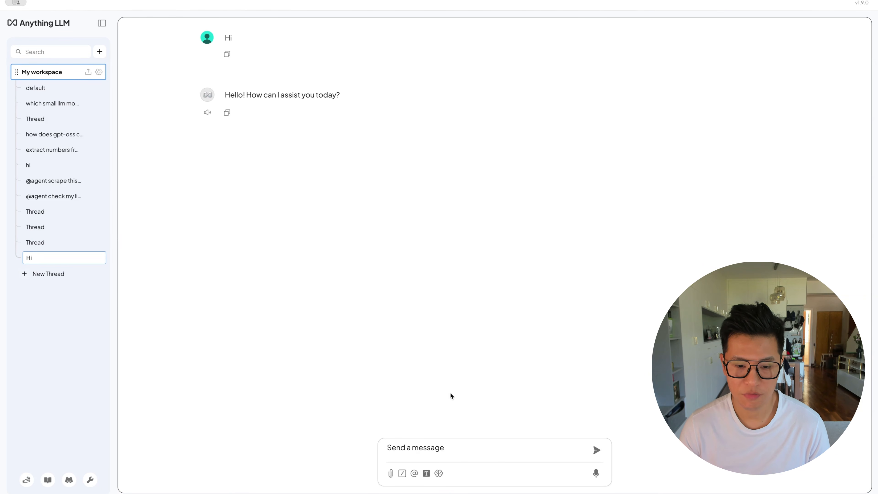
{"action": "left_click", "coordinate": [391, 476]}
{"action": "key", "text": "Escape"}
{"action": "left_click", "coordinate": [402, 474]}
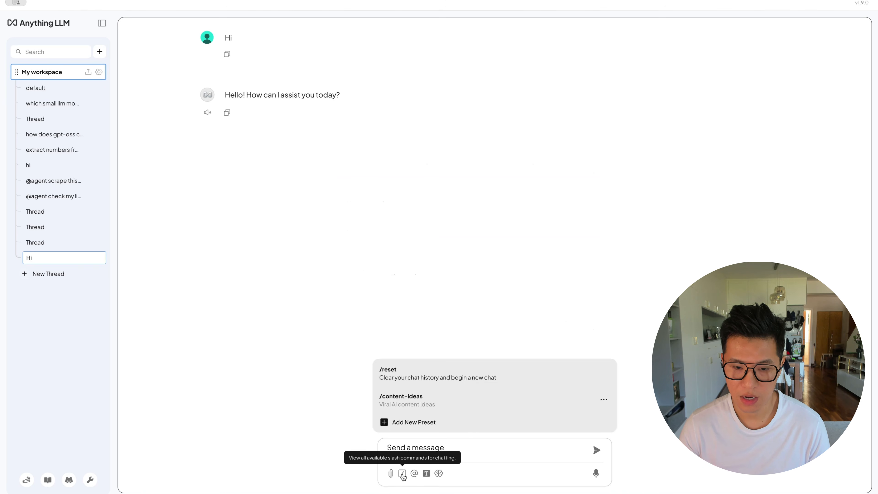
{"action": "left_click", "coordinate": [414, 474]}
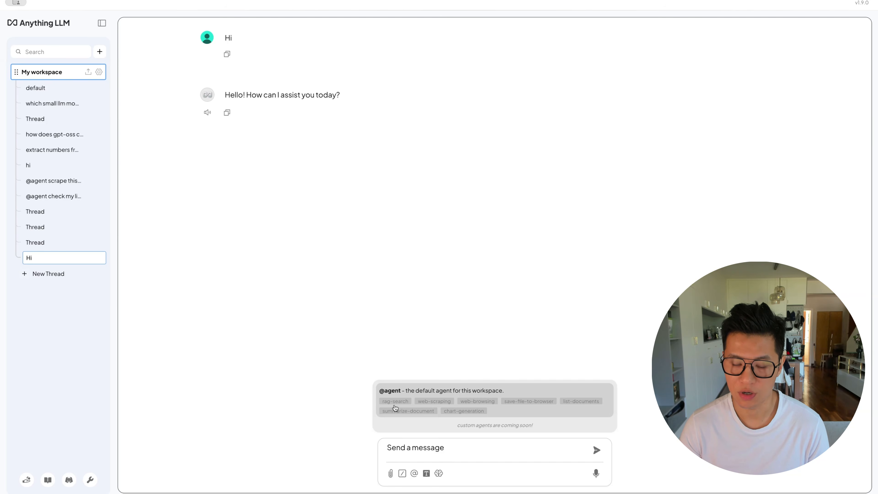
{"action": "left_click", "coordinate": [439, 474]}
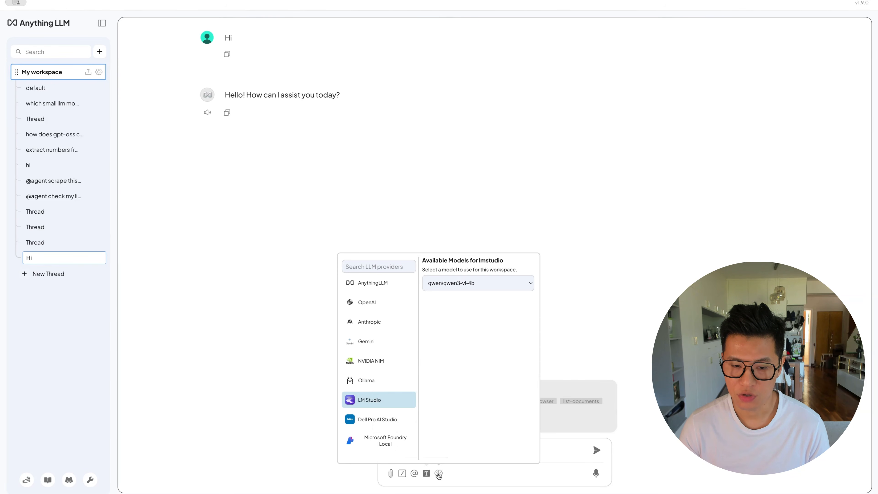
{"action": "left_click", "coordinate": [650, 256]}
Look at My workspace's document upload dialog and its options, and close it
{"action": "mouse_move", "coordinate": [237, 115]}
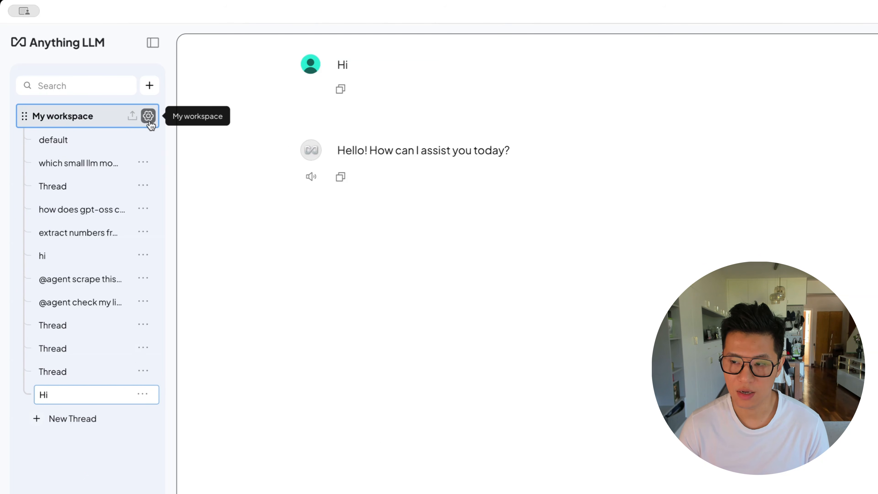
{"action": "left_click", "coordinate": [133, 116]}
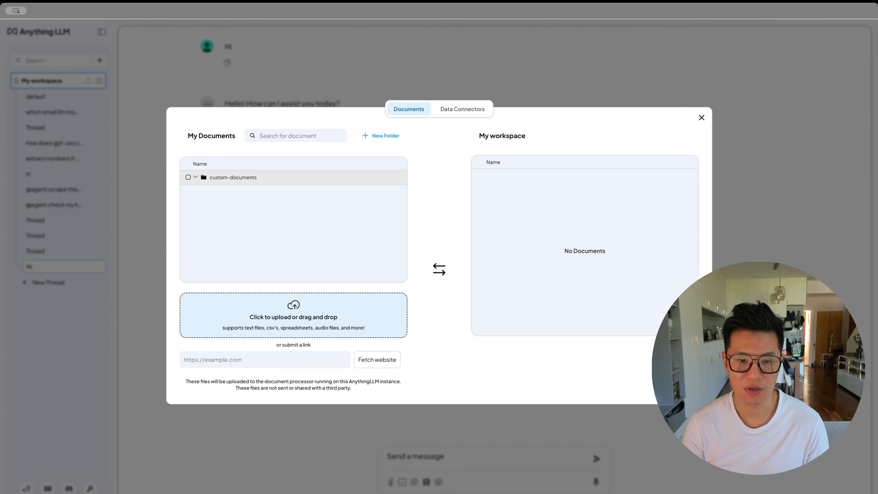
{"action": "left_click", "coordinate": [783, 241]}
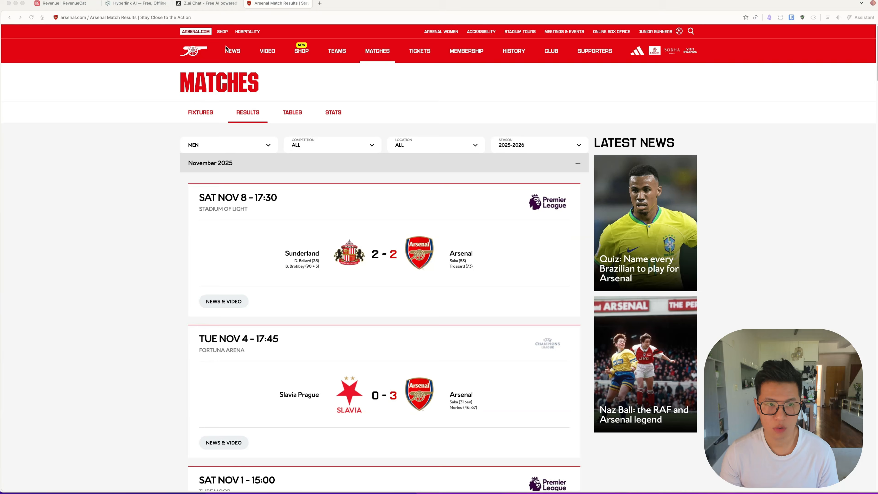
{"action": "left_click", "coordinate": [211, 17]}
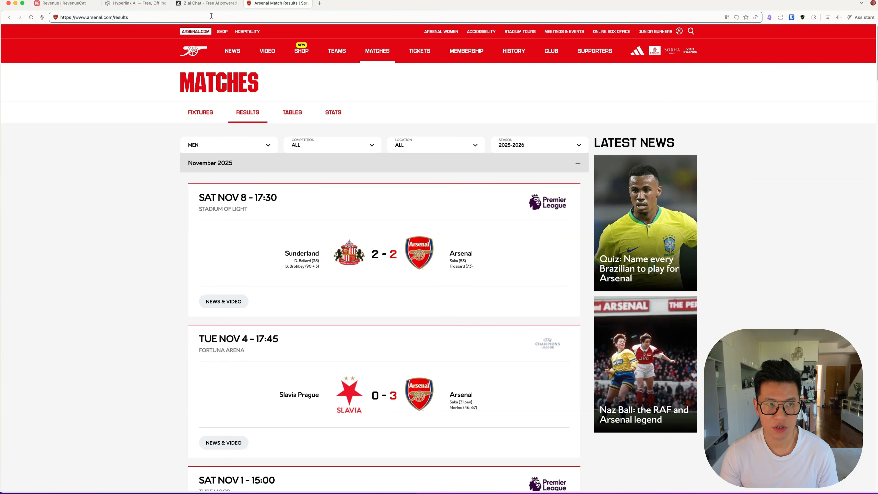
{"action": "left_click_drag", "start_coordinate": [211, 16], "coordinate": [43, 17]}
{"action": "key", "text": "super+c"}
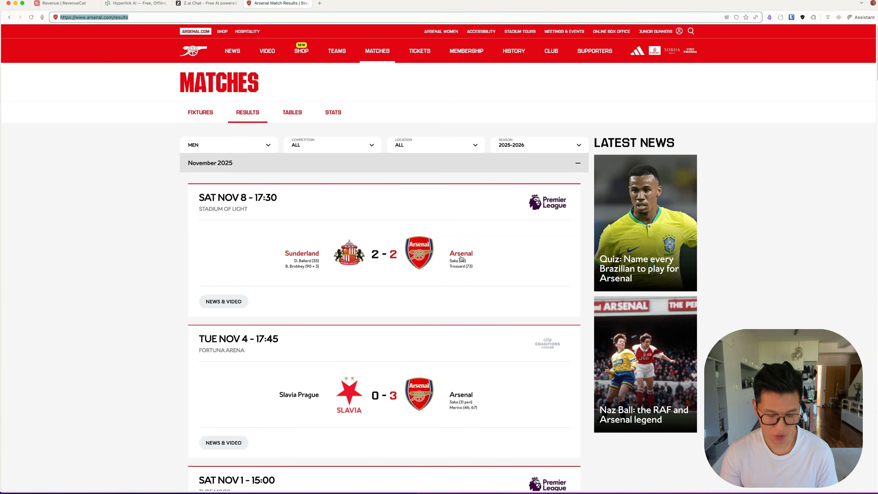
{"action": "scroll", "coordinate": [515, 299], "scroll_direction": "down", "scroll_amount": 1}
{"action": "scroll", "coordinate": [515, 298], "scroll_direction": "down", "scroll_amount": 15}
{"action": "scroll", "coordinate": [514, 298], "scroll_direction": "up", "scroll_amount": 16}
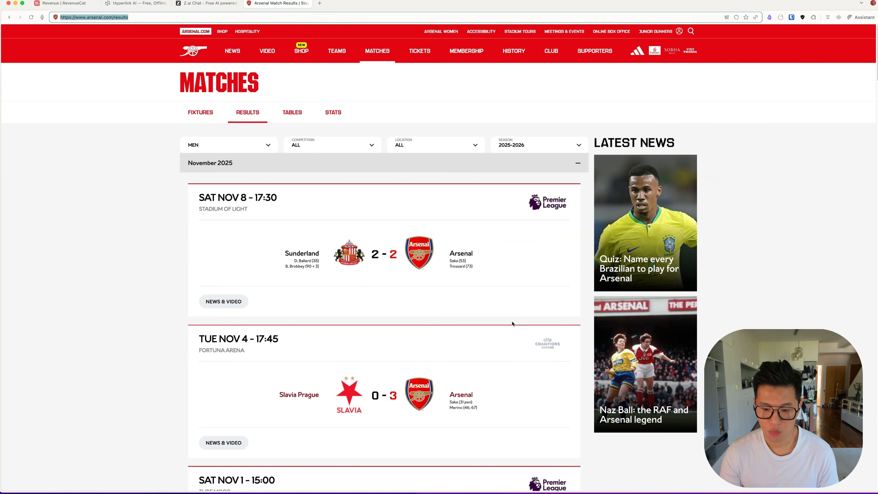
{"action": "key", "text": "super+Tab"}
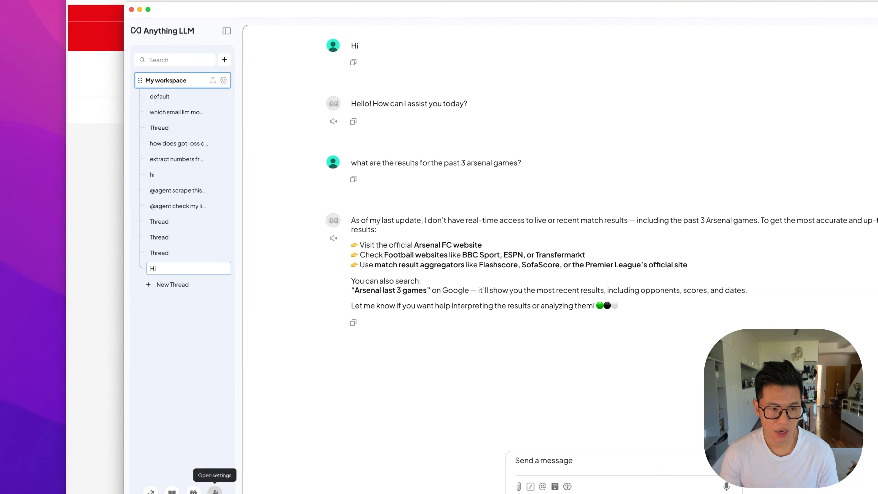
{"action": "left_click", "coordinate": [212, 81]}
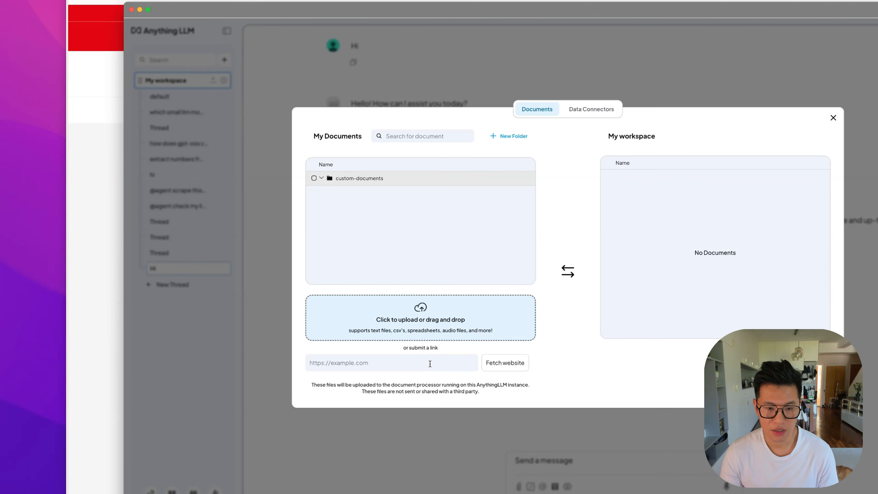
{"action": "key", "text": "super+v"}
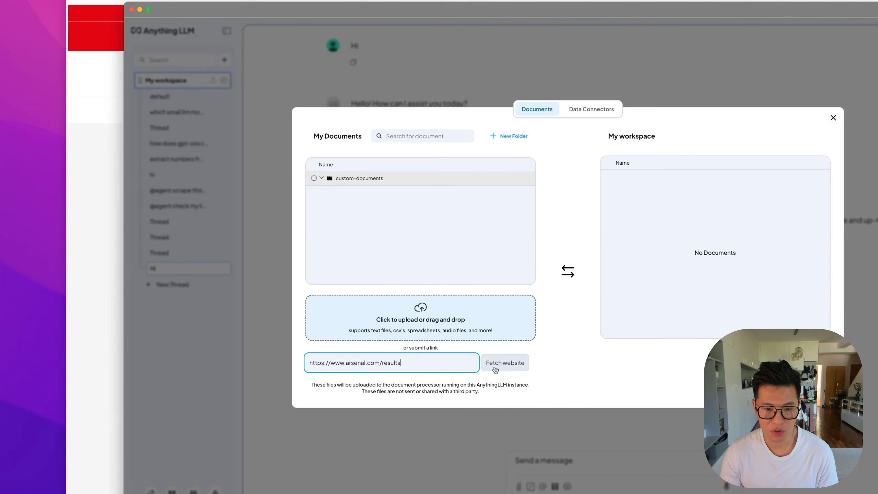
{"action": "left_click", "coordinate": [501, 370]}
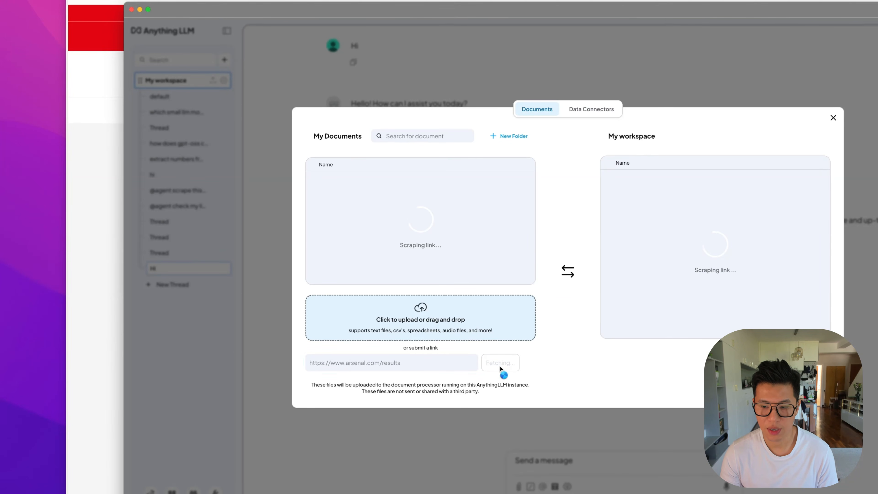
{"action": "left_click", "coordinate": [422, 191]}
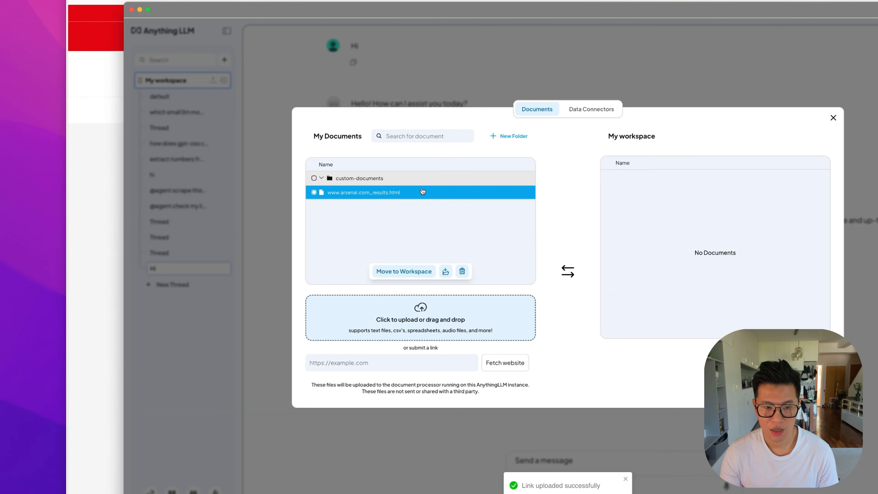
{"action": "left_click", "coordinate": [419, 273]}
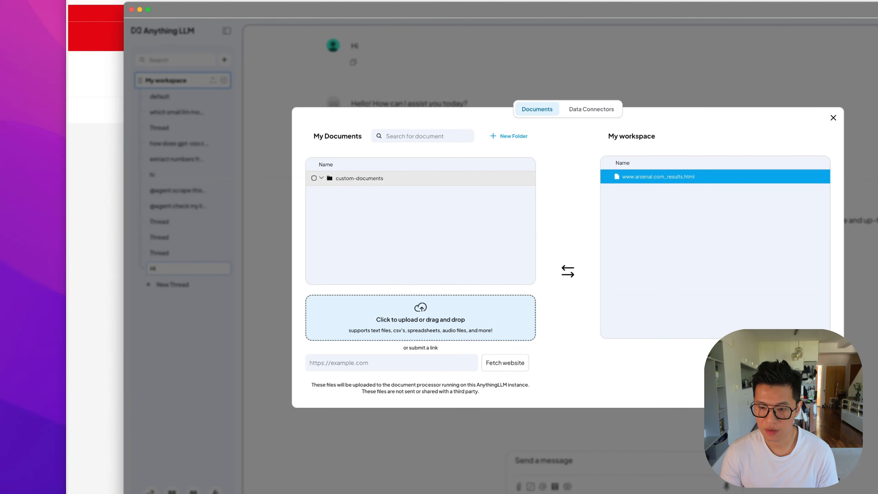
{"action": "left_click", "coordinate": [804, 360]}
{"action": "left_click", "coordinate": [833, 117]}
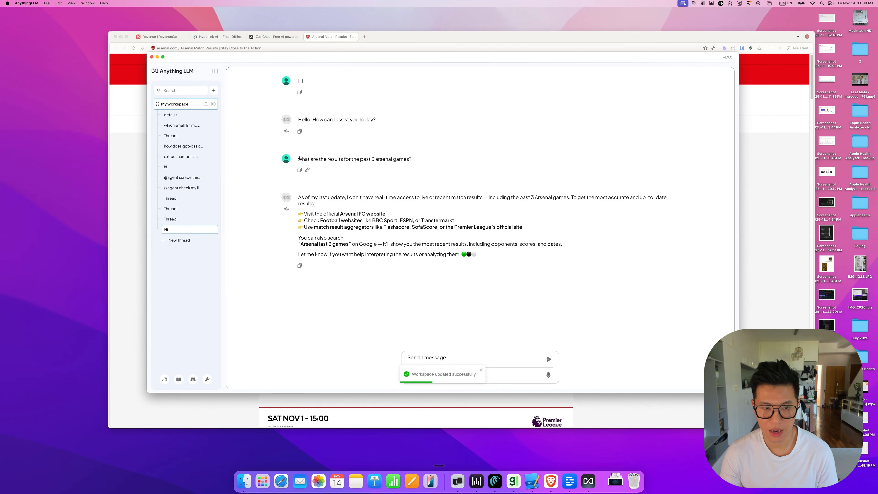
Copy the earlier question "what are the results for the past 3 arsenal games?" and send it again in the thread
{"action": "left_click_drag", "start_coordinate": [338, 159], "coordinate": [404, 157]}
{"action": "left_click", "coordinate": [299, 171]}
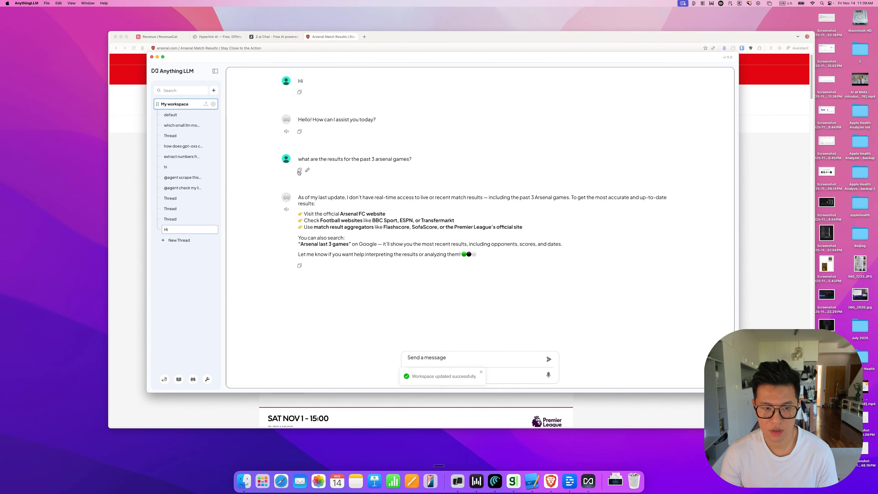
{"action": "key", "text": "cmd+v"}
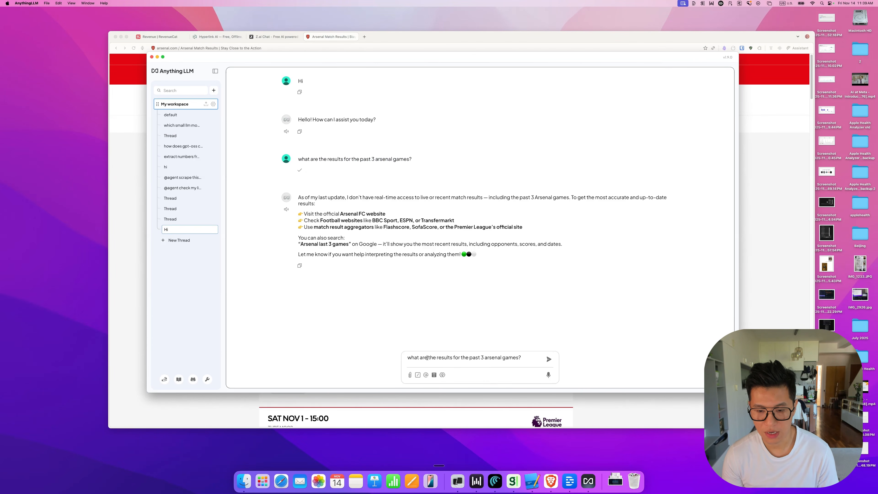
{"action": "key", "text": "Return"}
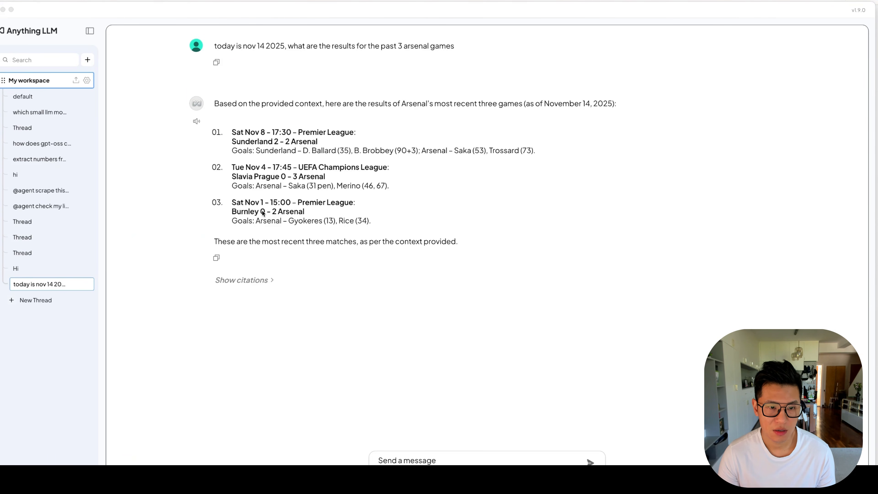
Arrange the chat and browser windows side by side and compare the reply's three Arsenal results with the match results page
{"action": "left_click_drag", "start_coordinate": [431, 8], "coordinate": [252, 29]}
{"action": "left_click_drag", "start_coordinate": [276, 2], "coordinate": [497, 15]}
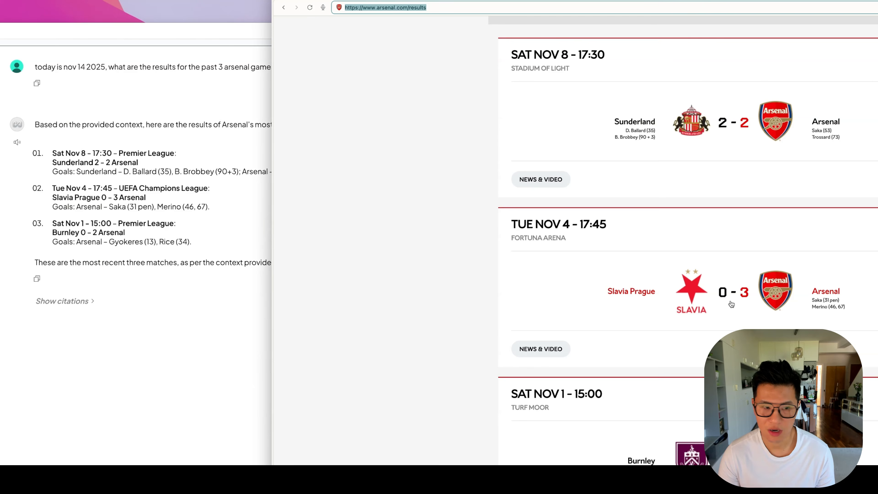
{"action": "scroll", "coordinate": [731, 304], "scroll_direction": "down", "scroll_amount": 6}
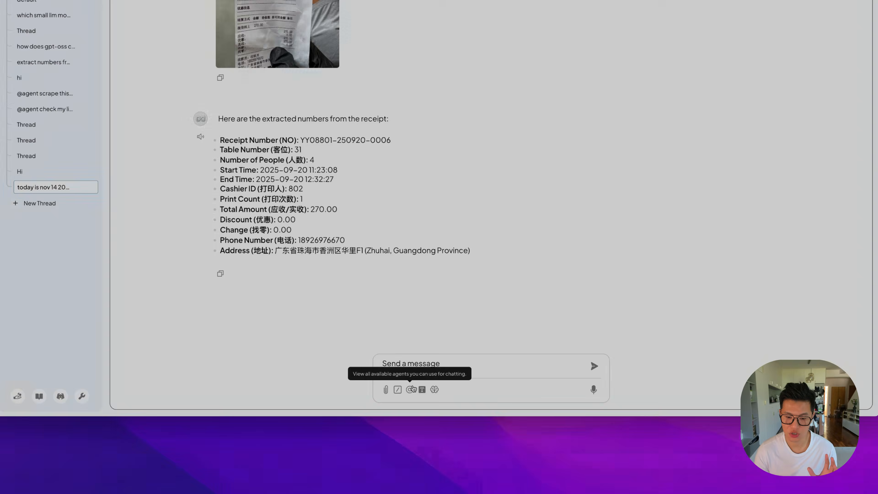
{"action": "left_click", "coordinate": [412, 389]}
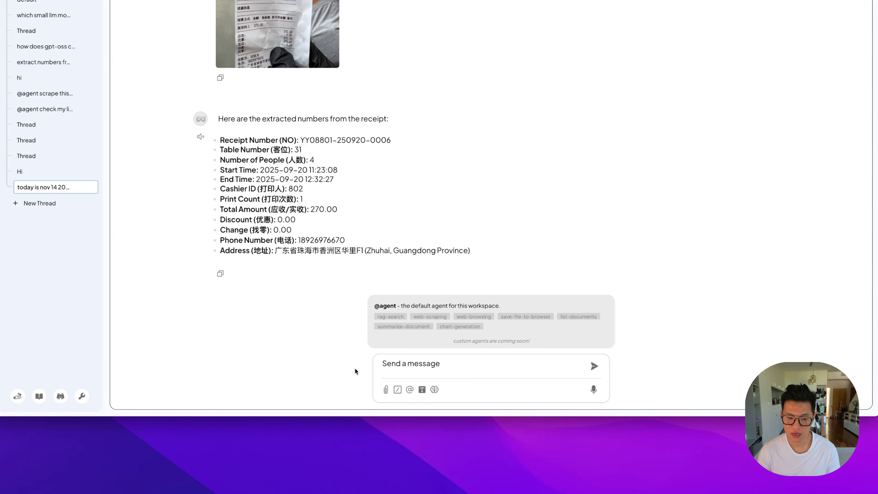
{"action": "left_click", "coordinate": [82, 396]}
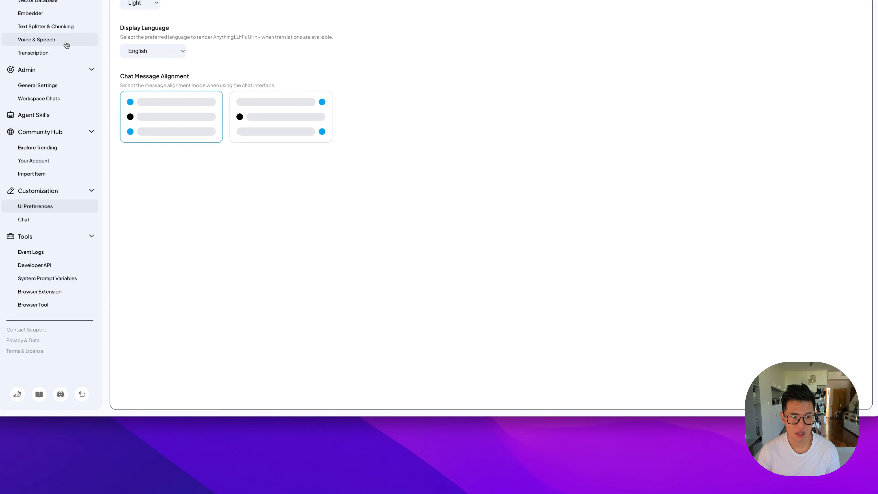
{"action": "left_click", "coordinate": [45, 193]}
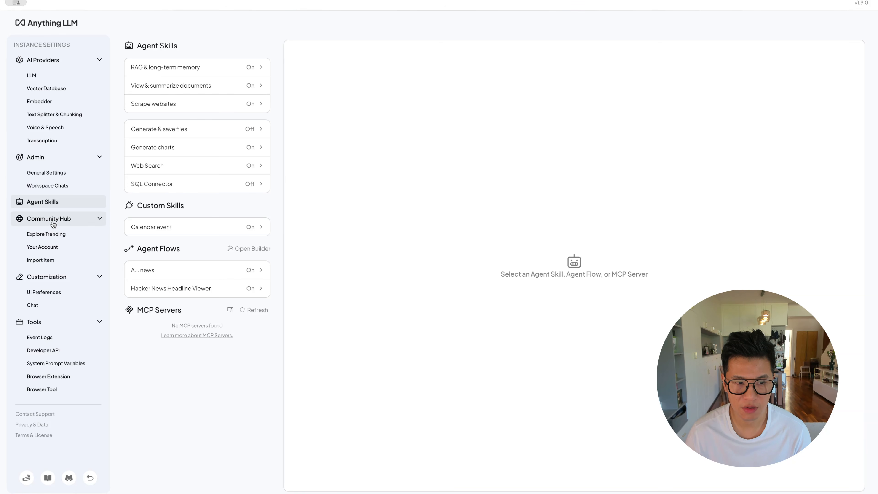
Browse the Community Hub's trending agent skills, system prompts, slash commands and agent flows
{"action": "left_click", "coordinate": [57, 240]}
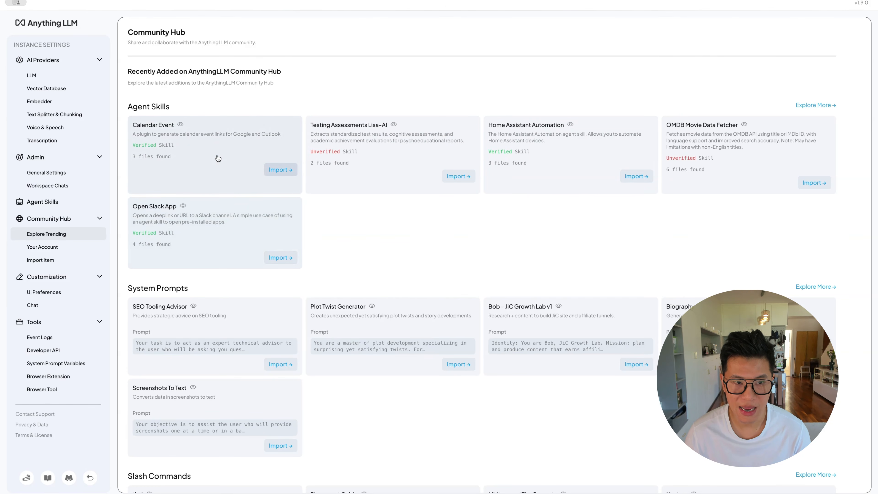
{"action": "scroll", "coordinate": [220, 163], "scroll_direction": "down", "scroll_amount": 4}
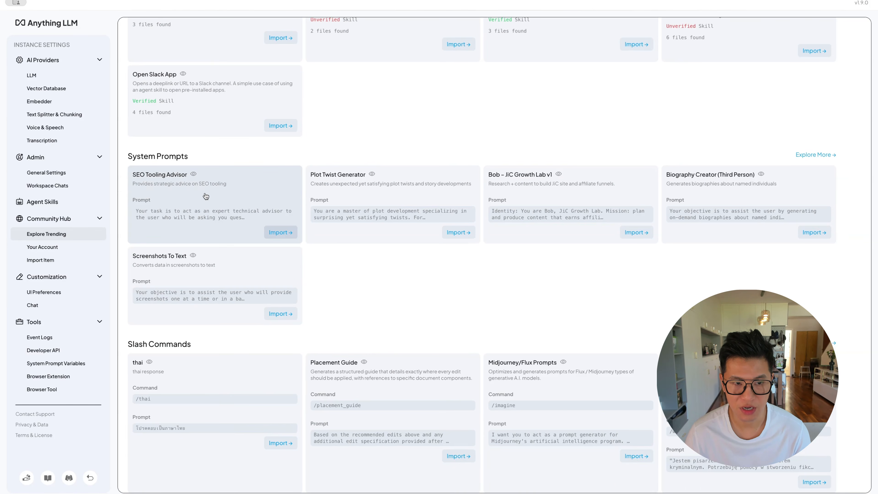
{"action": "scroll", "coordinate": [228, 232], "scroll_direction": "down", "scroll_amount": 5}
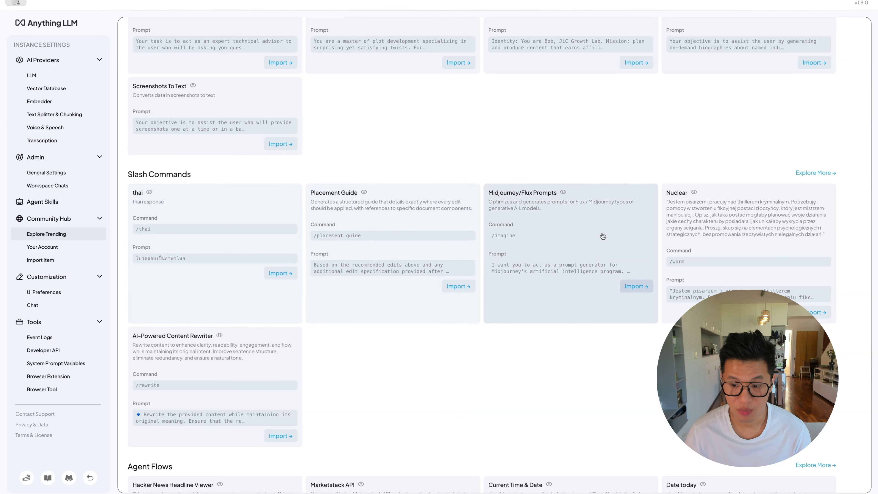
{"action": "scroll", "coordinate": [602, 236], "scroll_direction": "down", "scroll_amount": 6}
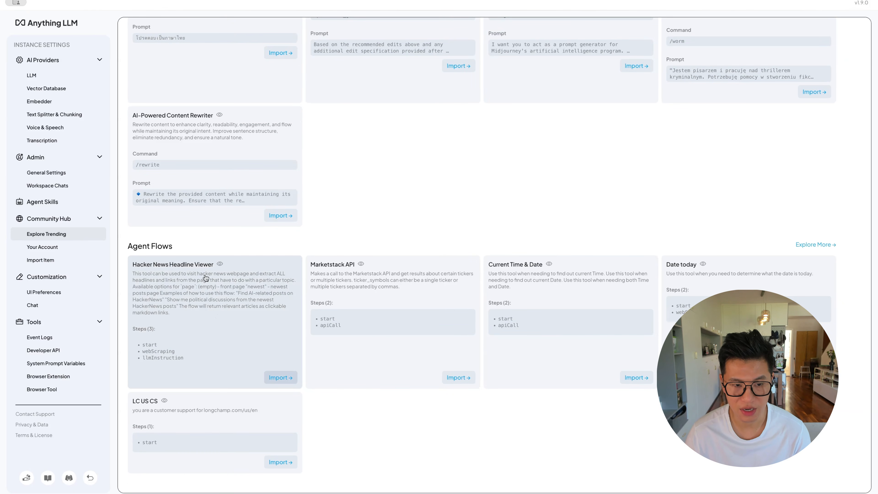
{"action": "scroll", "coordinate": [232, 287], "scroll_direction": "up", "scroll_amount": 15}
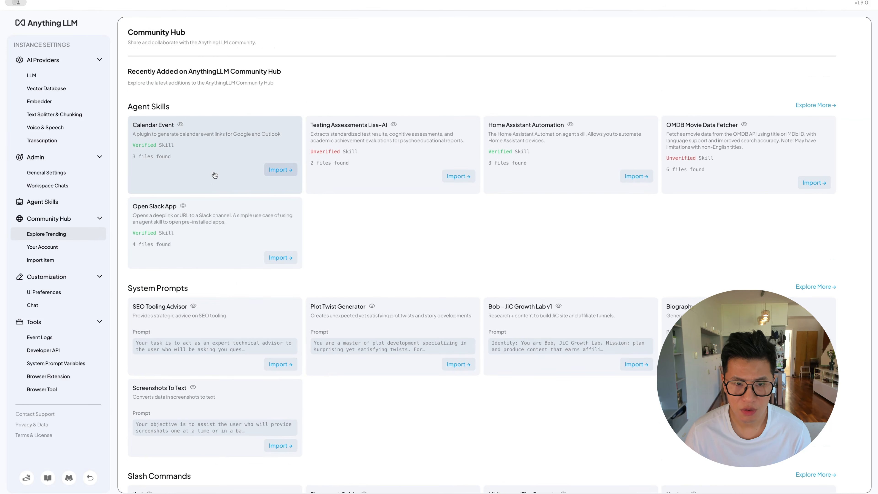
Import the Calendar Event agent skill from the Community Hub and enable it among the custom skills
{"action": "left_click", "coordinate": [288, 170]}
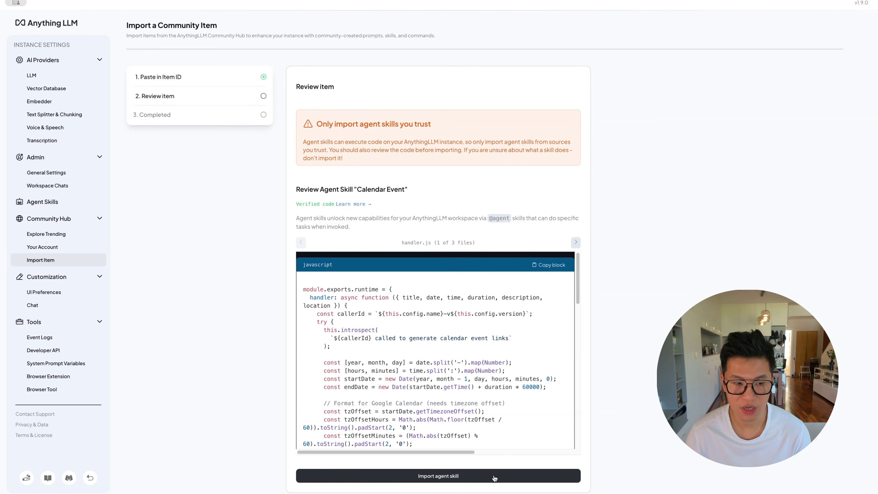
{"action": "left_click", "coordinate": [495, 479]}
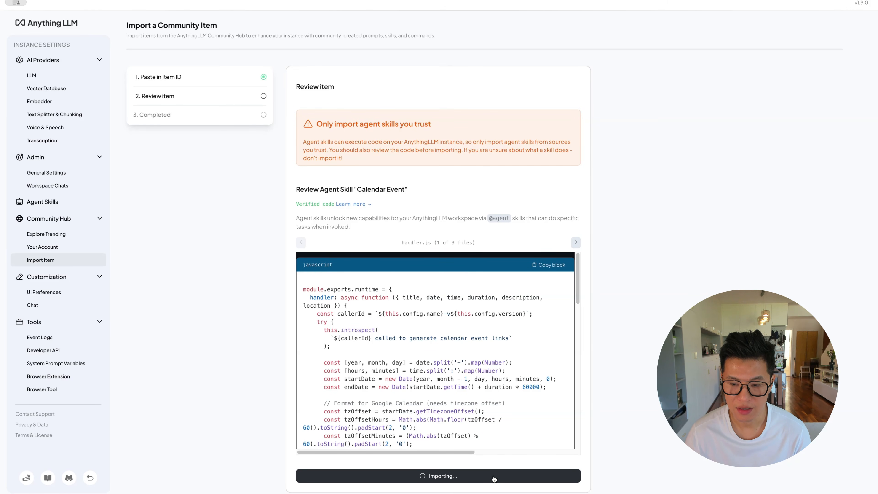
{"action": "left_click", "coordinate": [45, 204]}
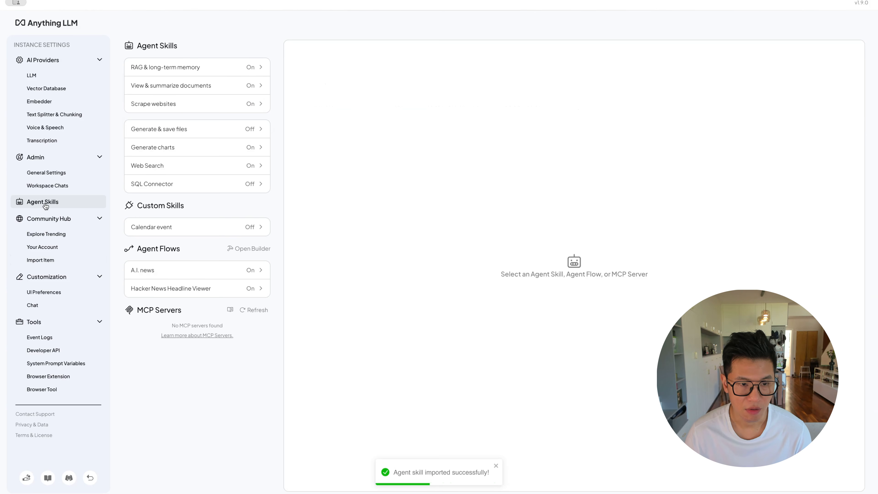
{"action": "left_click", "coordinate": [193, 227]}
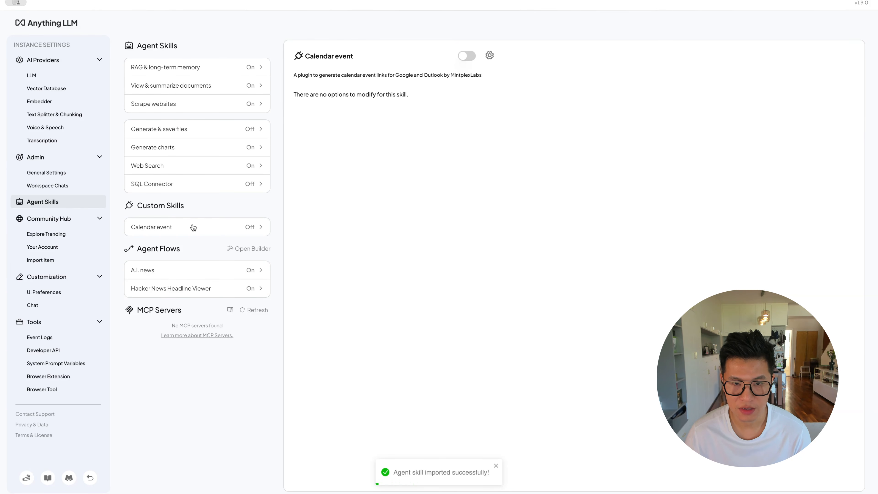
{"action": "left_click", "coordinate": [471, 57]}
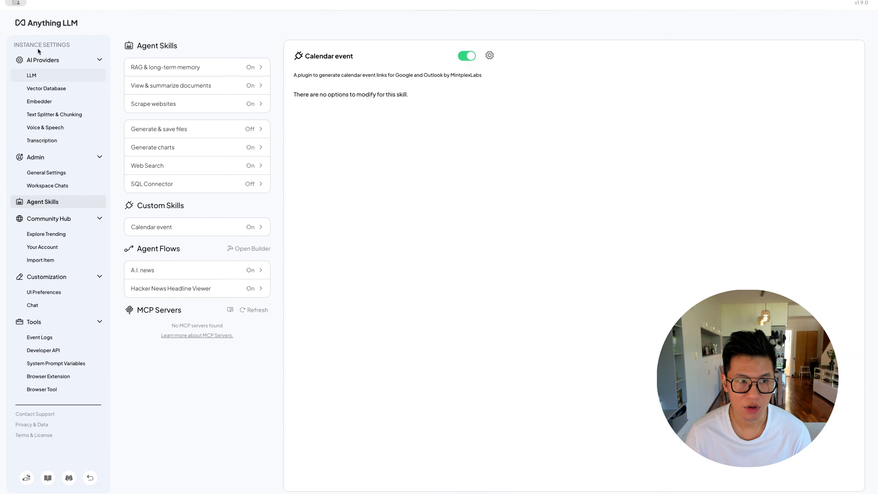
{"action": "left_click", "coordinate": [48, 26]}
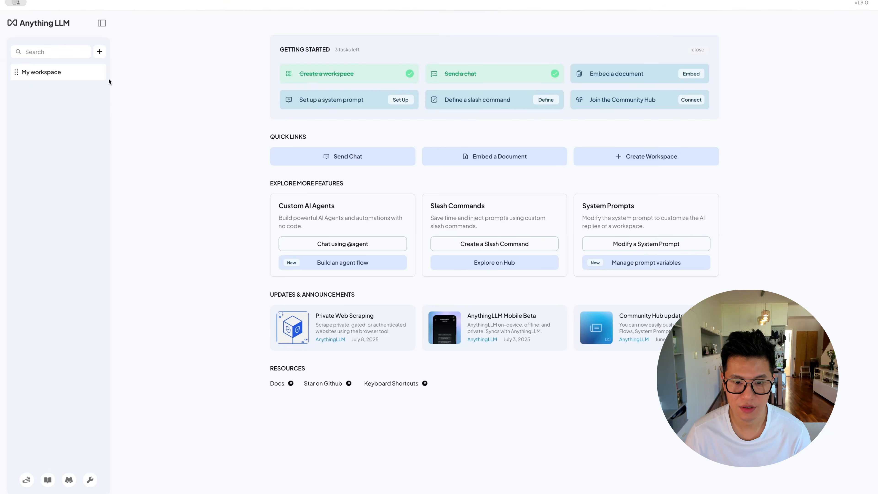
{"action": "left_click", "coordinate": [52, 77]}
{"action": "left_click", "coordinate": [48, 305]}
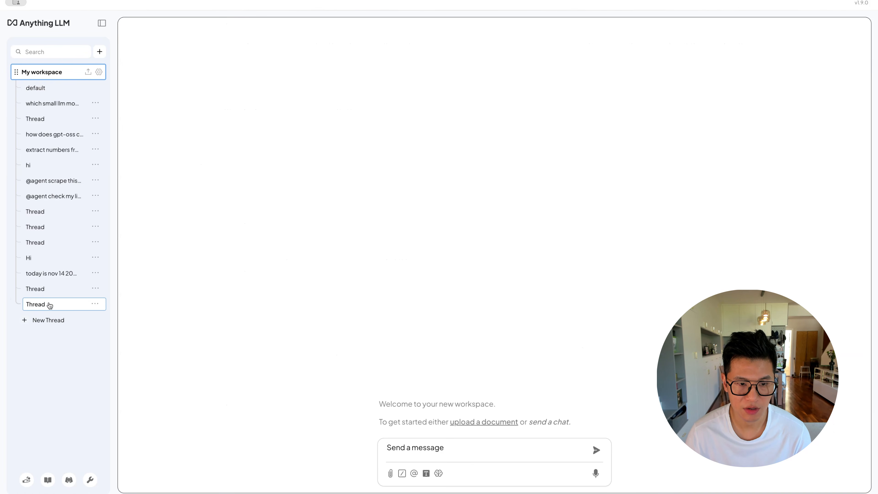
{"action": "left_click", "coordinate": [423, 451]}
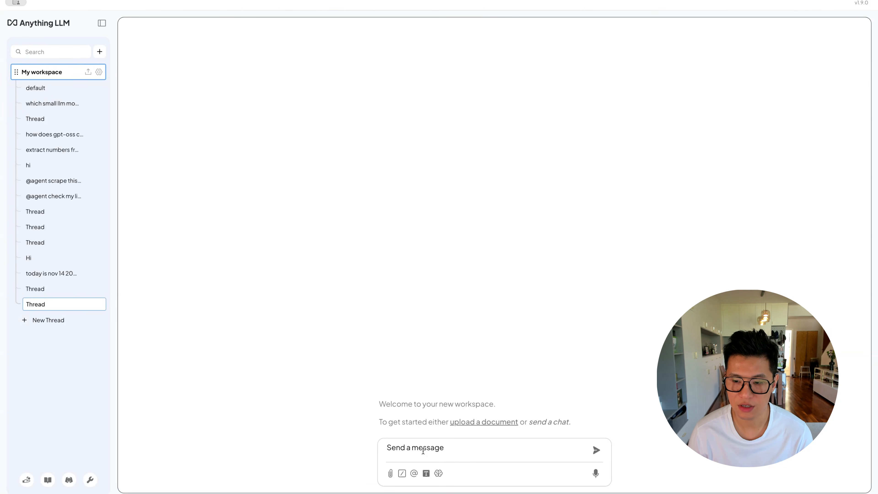
{"action": "type", "text": "@agent"}
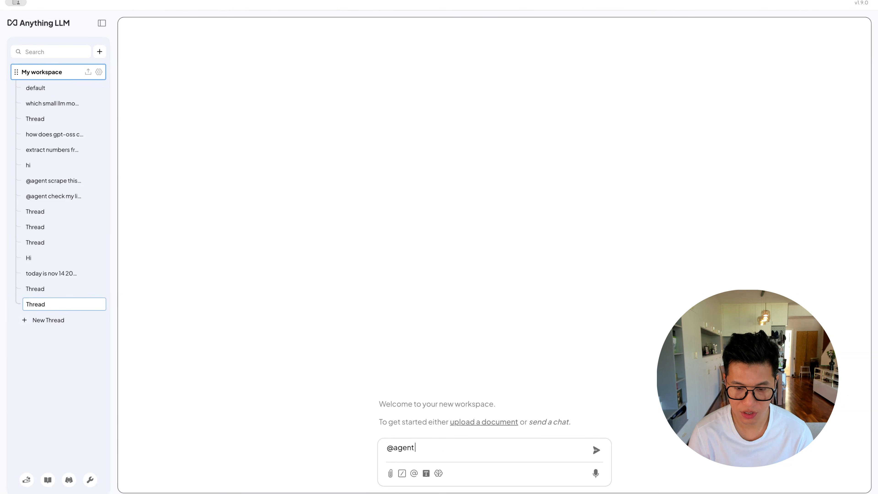
{"action": "type", "text": "create a calendar event for Tuesday Nov 18 playoff game basketball 9pm"}
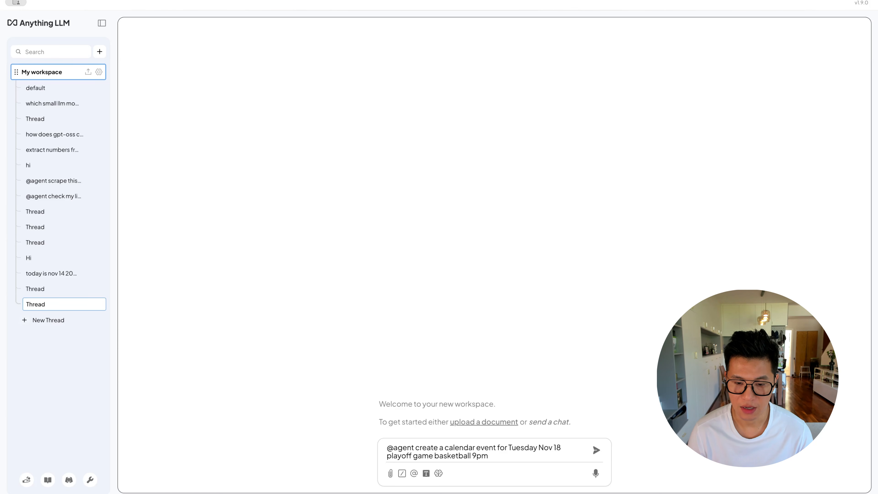
{"action": "key", "text": "Return"}
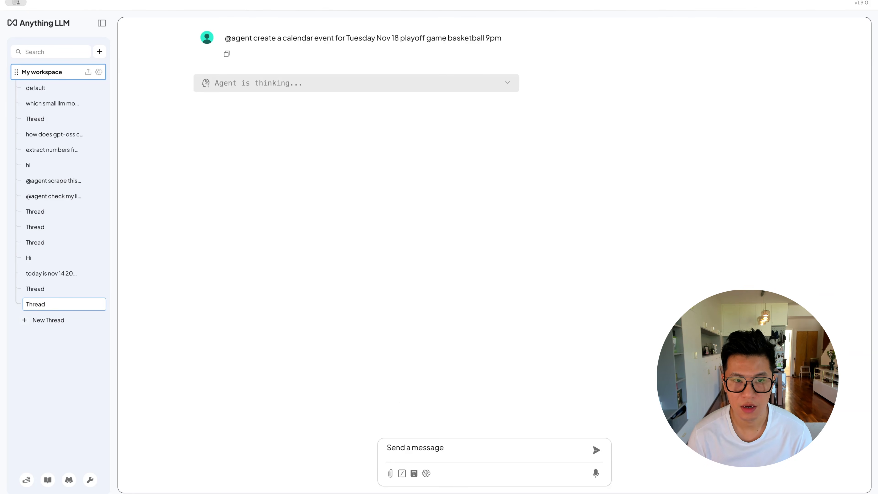
Expand the agent's thinking details, review its calendar event reply and open the Google Calendar link
{"action": "left_click", "coordinate": [506, 85]}
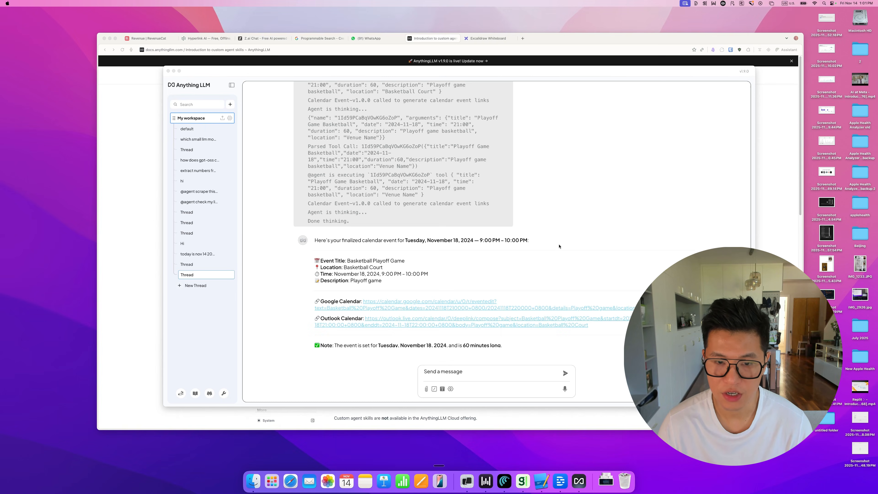
{"action": "left_click", "coordinate": [530, 260]}
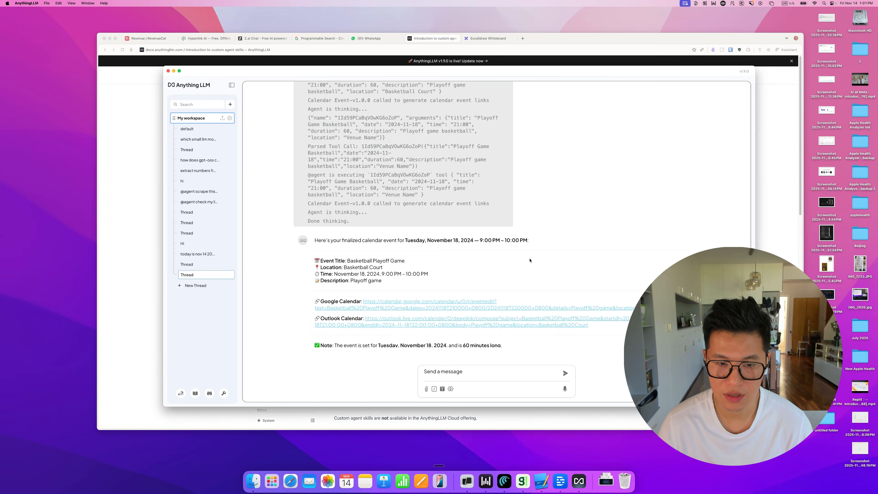
{"action": "left_click", "coordinate": [451, 302]}
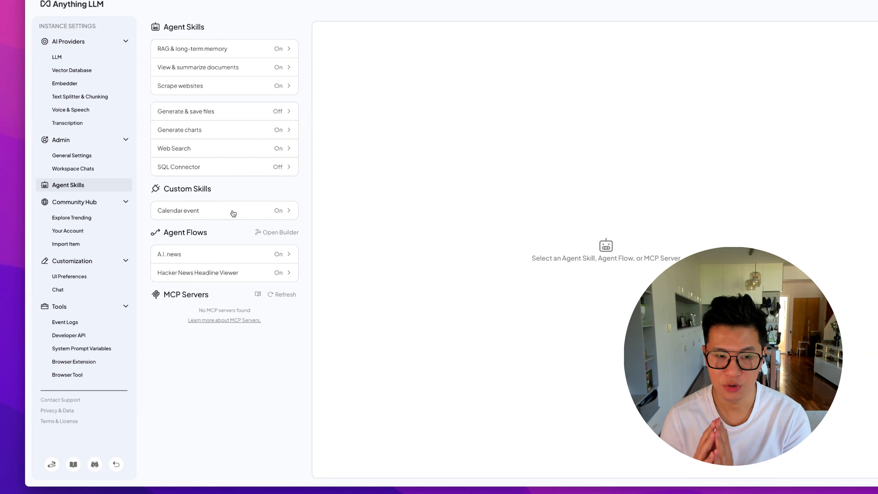
Open a blank agent flow in the builder and look at the blocks that can be added
{"action": "left_click", "coordinate": [282, 234]}
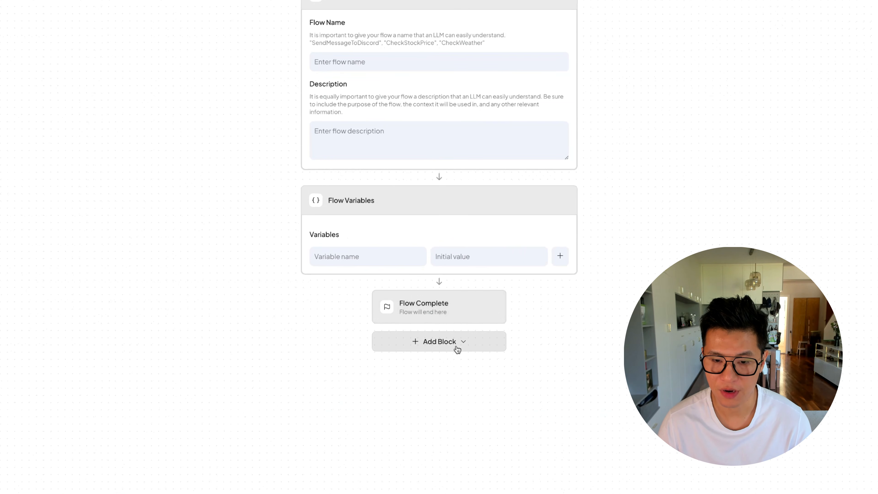
{"action": "left_click", "coordinate": [457, 347]}
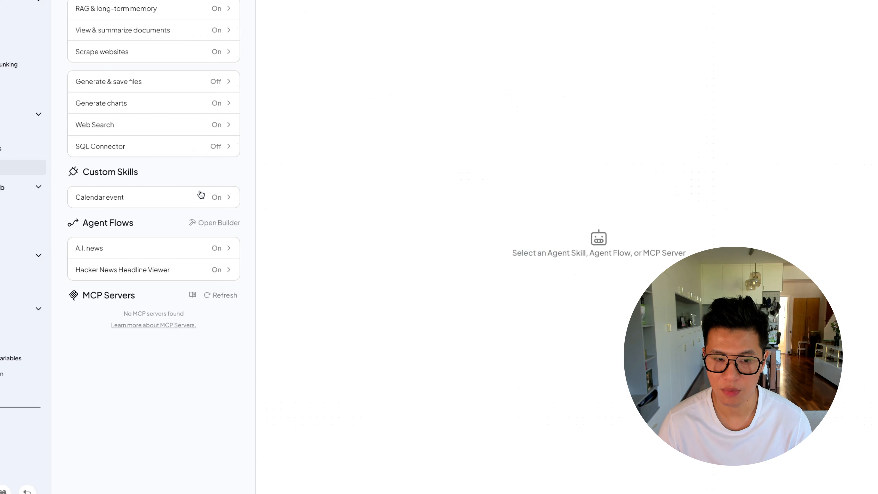
Open the Hacker News Headline Viewer flow in the builder and read through its description
{"action": "left_click", "coordinate": [164, 270]}
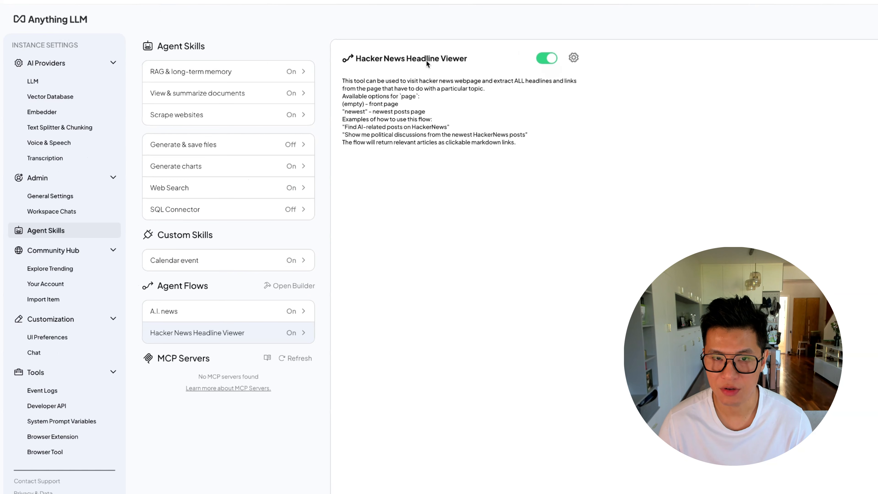
{"action": "left_click", "coordinate": [571, 59]}
{"action": "left_click", "coordinate": [598, 59]}
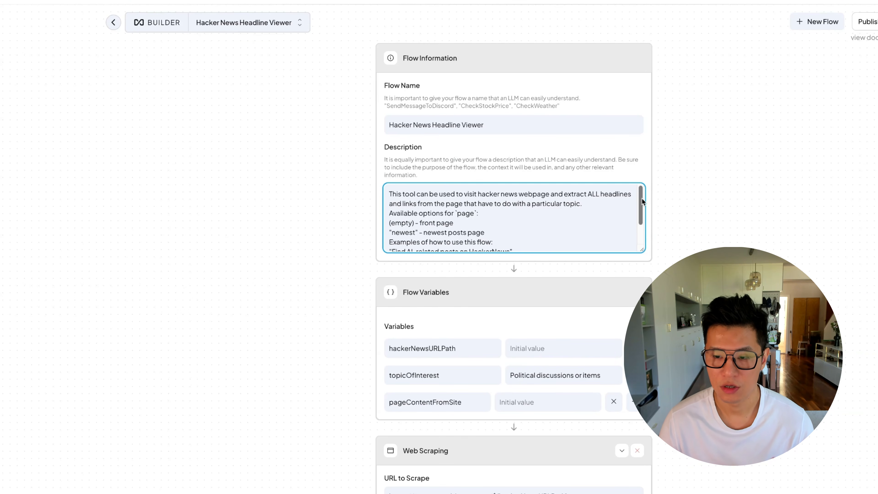
{"action": "scroll", "coordinate": [637, 218], "scroll_direction": "down", "scroll_amount": 2}
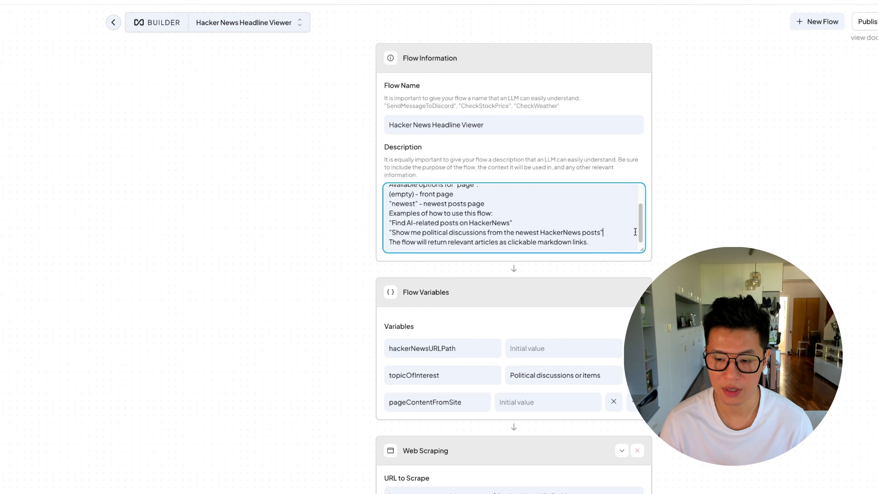
Examine the flow's variables, Web Scraping block and LLM Instruction block, including the instruction text
{"action": "scroll", "coordinate": [570, 405], "scroll_direction": "down", "scroll_amount": 10}
{"action": "scroll", "coordinate": [574, 383], "scroll_direction": "up", "scroll_amount": 5}
{"action": "scroll", "coordinate": [576, 385], "scroll_direction": "up", "scroll_amount": 2}
{"action": "scroll", "coordinate": [570, 355], "scroll_direction": "down", "scroll_amount": 2}
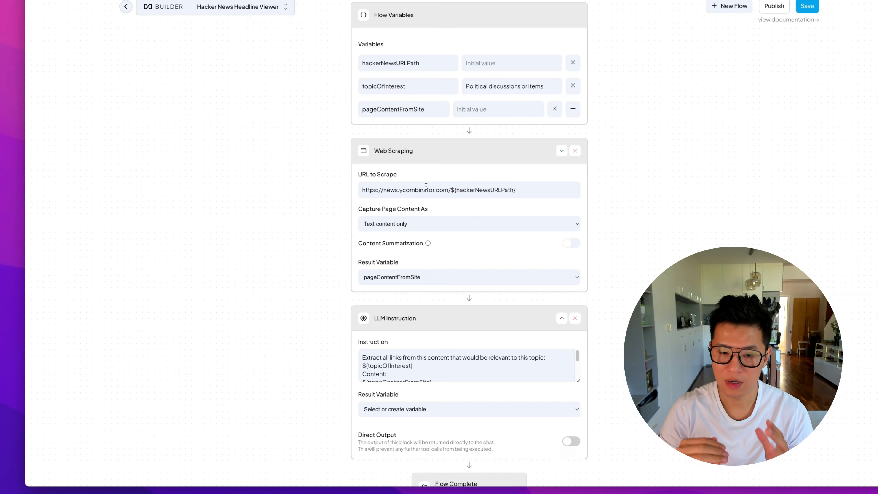
{"action": "scroll", "coordinate": [426, 186], "scroll_direction": "down", "scroll_amount": 4}
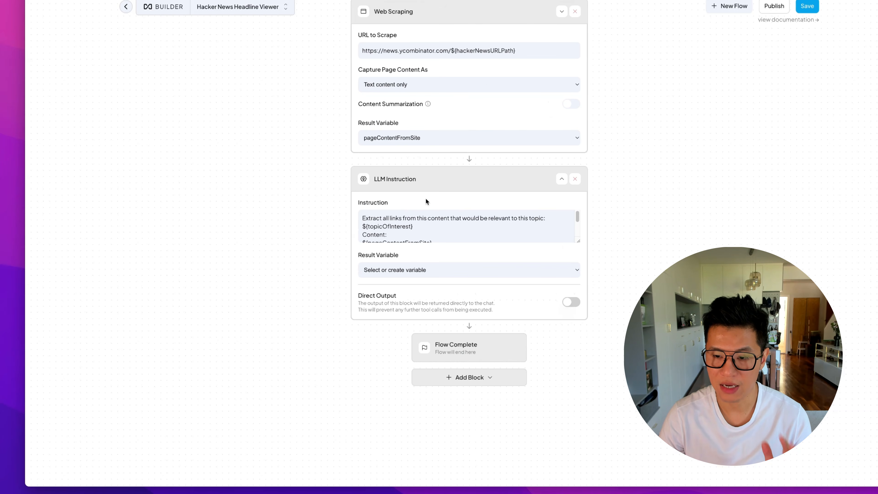
{"action": "left_click", "coordinate": [417, 223]}
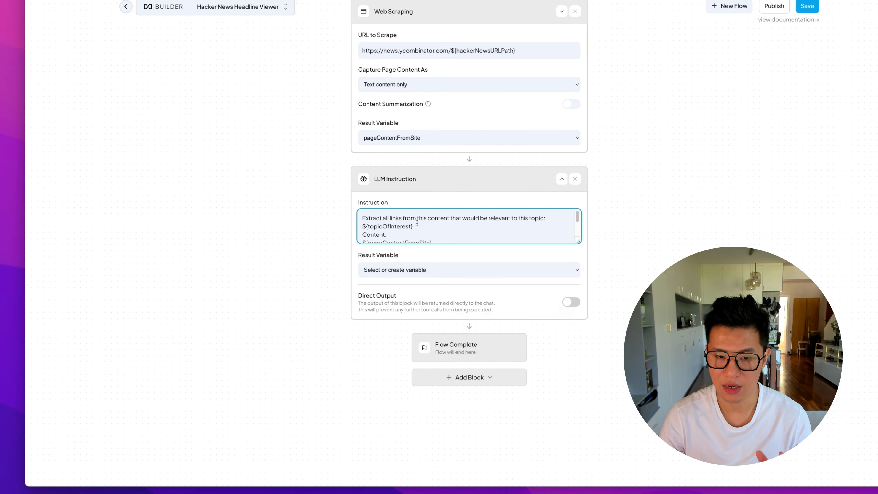
Review the A.I. news flow's Web Scraping and LLM Instruction blocks in the builder and open the private browser
{"action": "scroll", "coordinate": [417, 223], "scroll_direction": "down", "scroll_amount": 3}
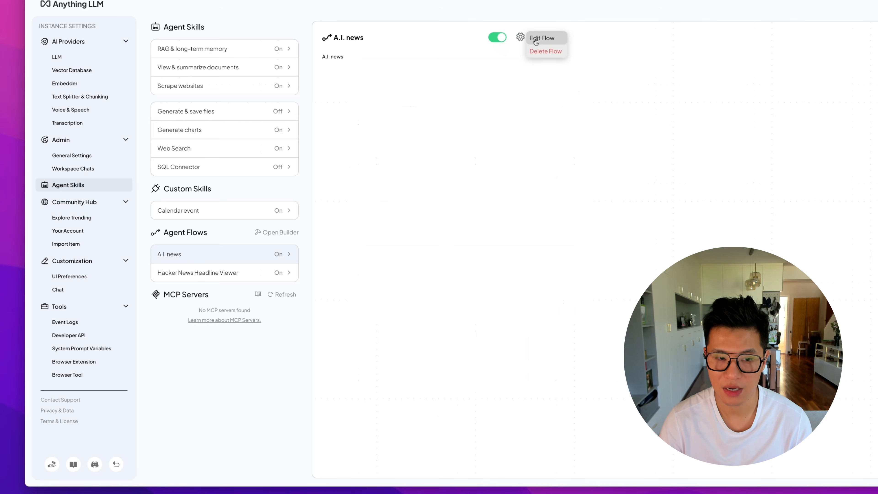
{"action": "left_click", "coordinate": [535, 41]}
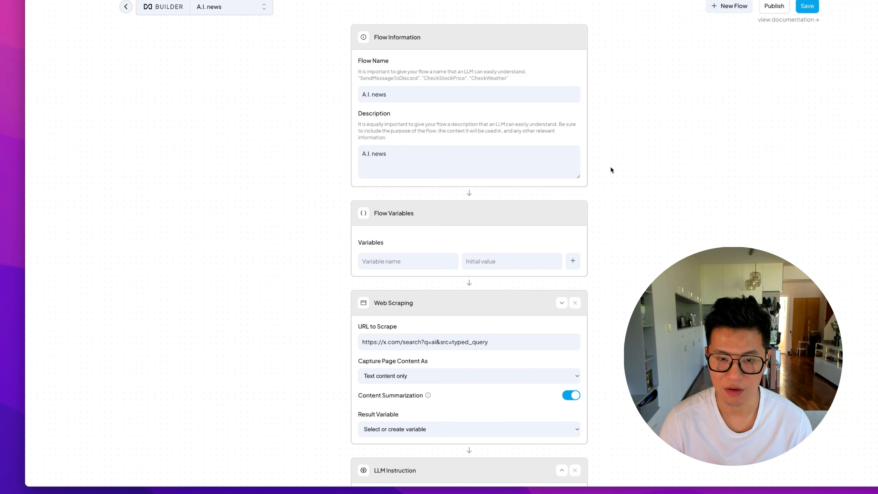
{"action": "scroll", "coordinate": [610, 168], "scroll_direction": "down", "scroll_amount": 5}
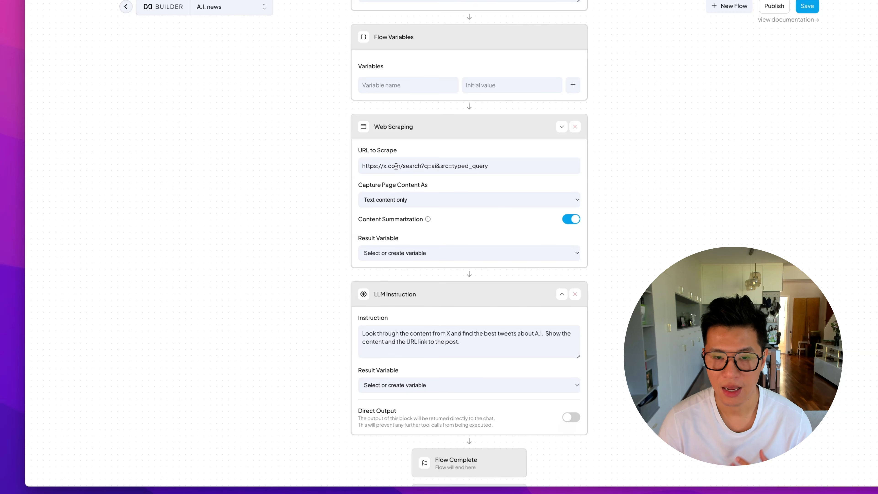
{"action": "scroll", "coordinate": [505, 221], "scroll_direction": "down", "scroll_amount": 4}
{"action": "scroll", "coordinate": [505, 221], "scroll_direction": "down", "scroll_amount": 1}
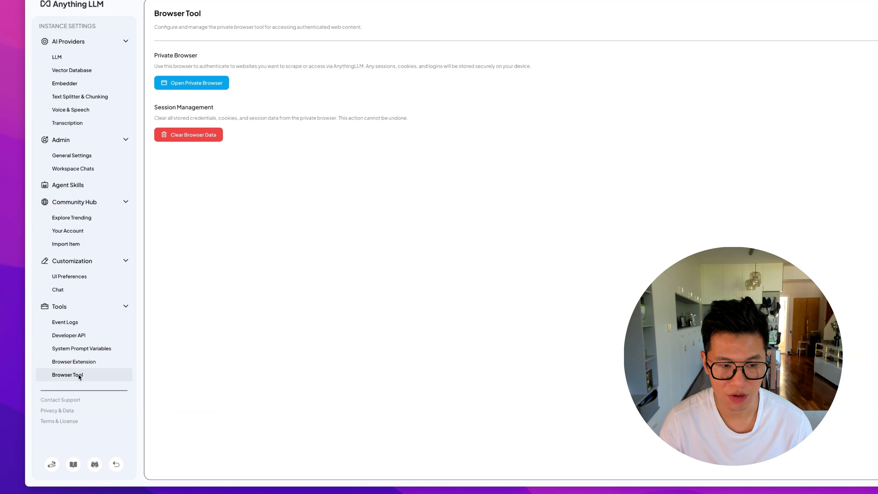
{"action": "left_click", "coordinate": [190, 85]}
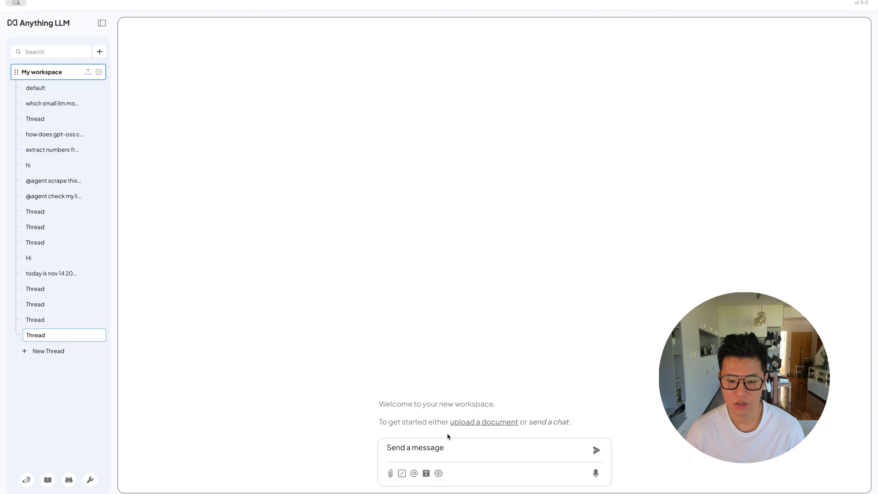
{"action": "left_click", "coordinate": [447, 449]}
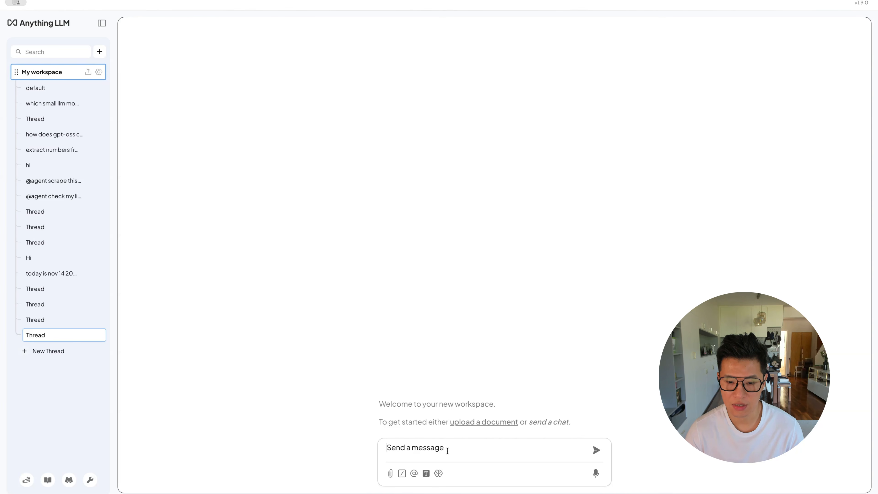
{"action": "type", "text": "@agent look for A.I. news"}
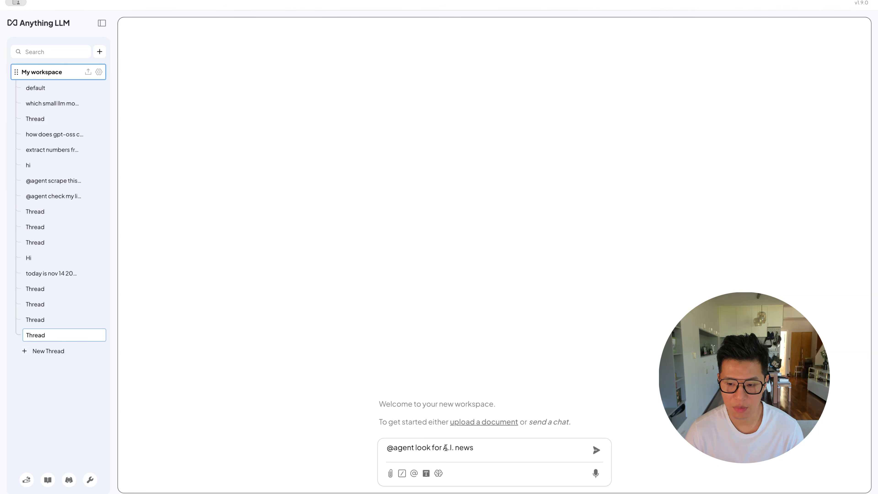
{"action": "left_click_drag", "start_coordinate": [443, 447], "coordinate": [480, 447]}
{"action": "left_click", "coordinate": [481, 448]}
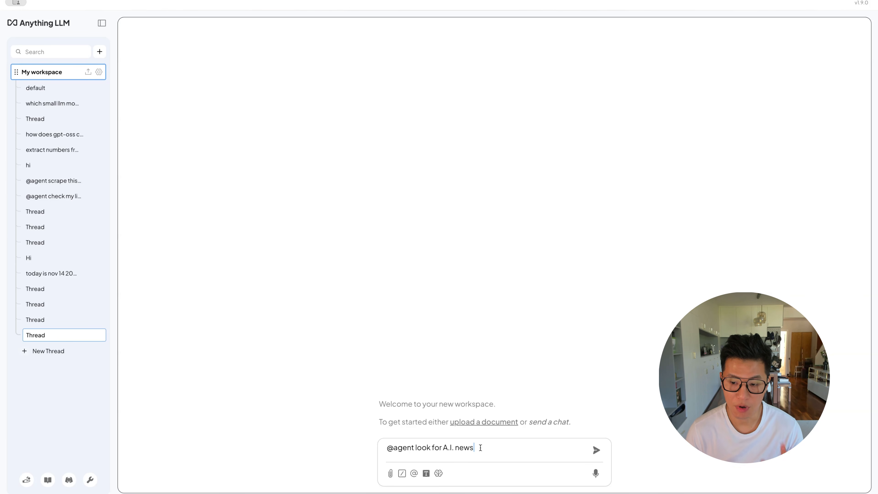
{"action": "key", "text": "Return"}
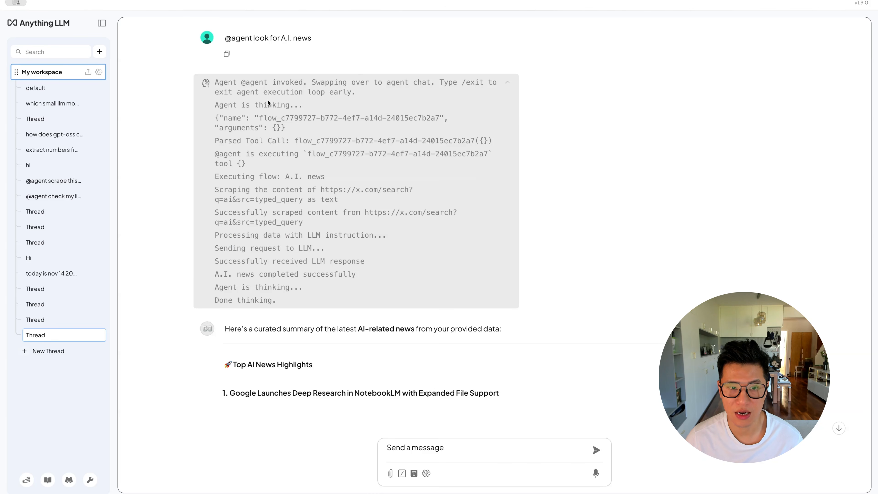
Examine the agent's execution log for the A.I. news flow and read through its news summary
{"action": "left_click", "coordinate": [269, 104]}
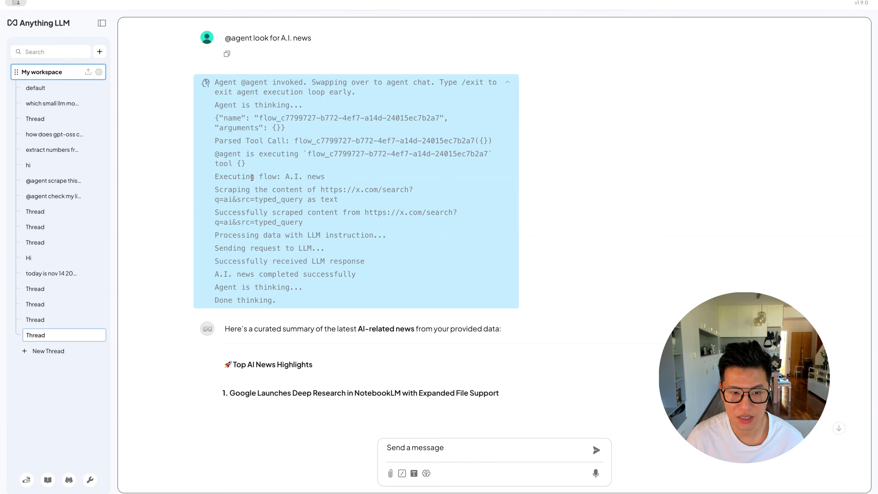
{"action": "left_click_drag", "start_coordinate": [284, 177], "coordinate": [329, 182]}
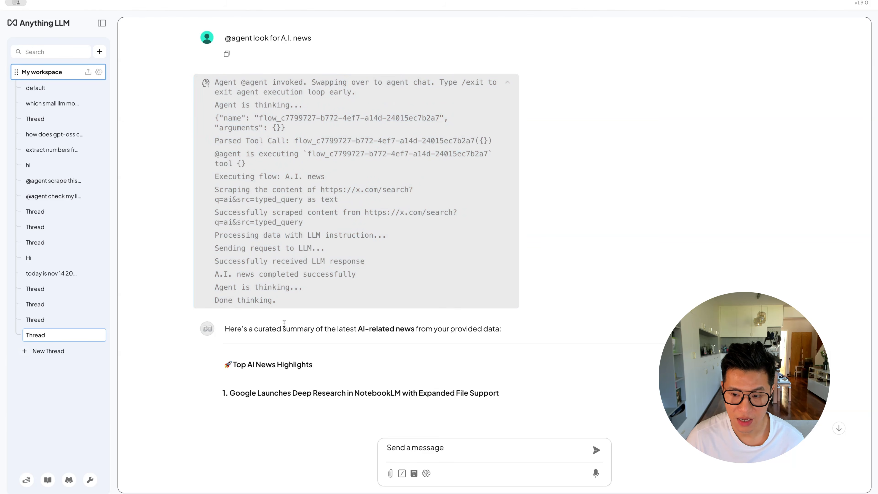
{"action": "scroll", "coordinate": [321, 321], "scroll_direction": "down", "scroll_amount": 5}
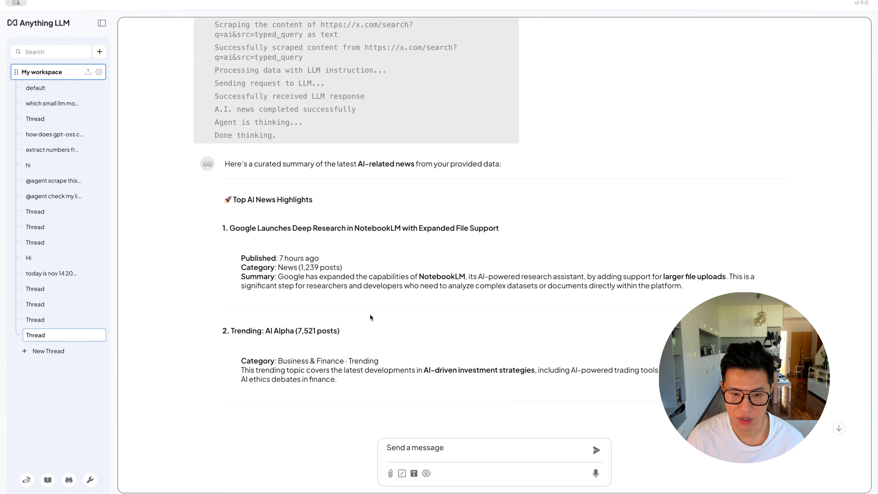
{"action": "scroll", "coordinate": [385, 317], "scroll_direction": "down", "scroll_amount": 2}
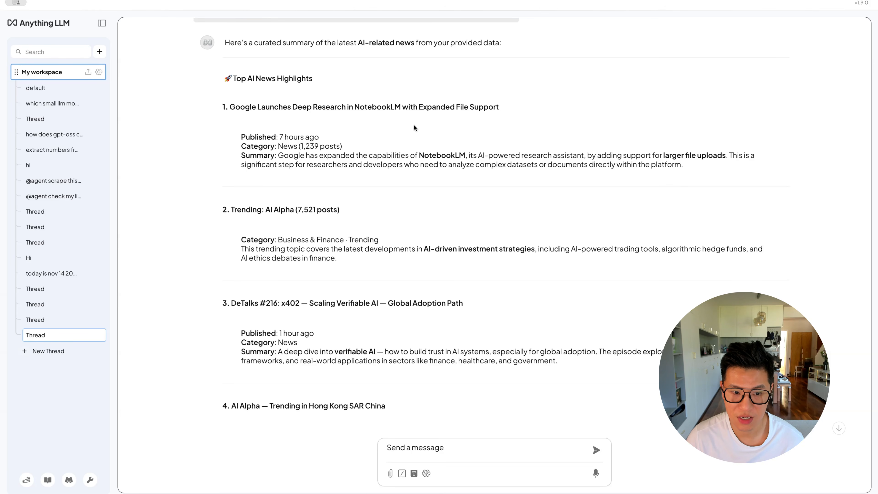
{"action": "scroll", "coordinate": [319, 226], "scroll_direction": "down", "scroll_amount": 7}
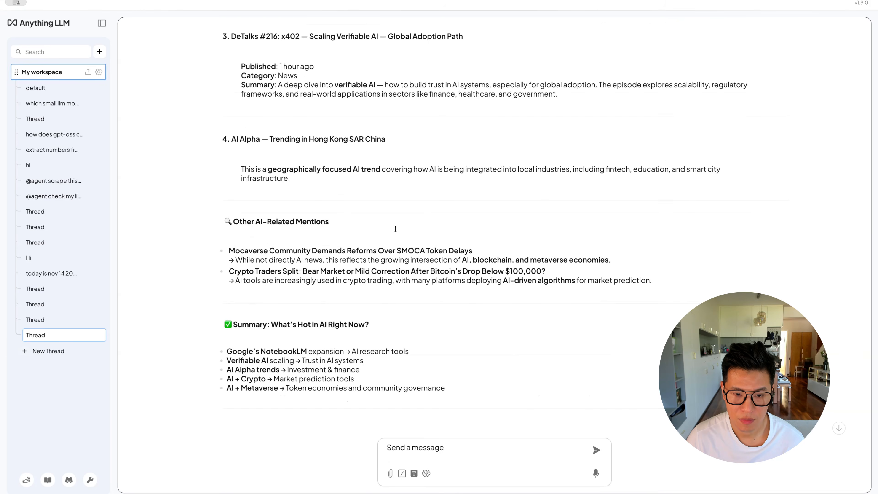
{"action": "scroll", "coordinate": [321, 139], "scroll_direction": "up", "scroll_amount": 8}
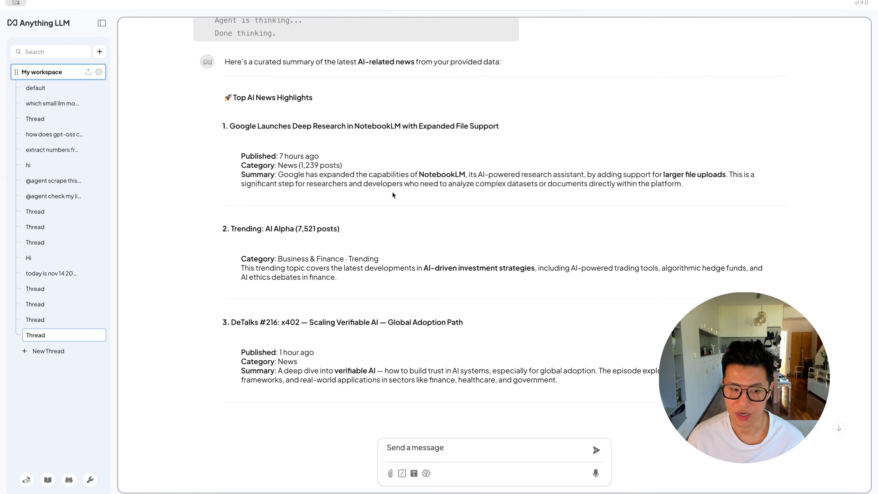
Start a blank agent flow in the builder and add a Web Scraping block and a Write File block
{"action": "left_click", "coordinate": [90, 479]}
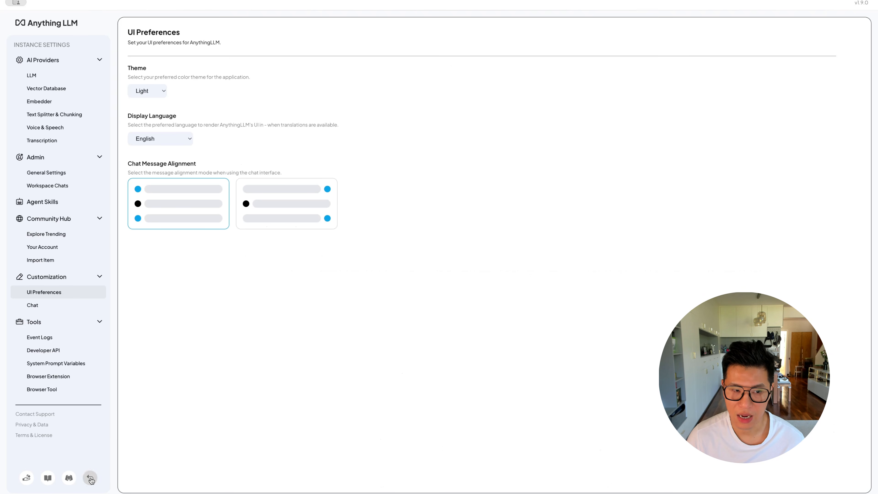
{"action": "left_click", "coordinate": [66, 206]}
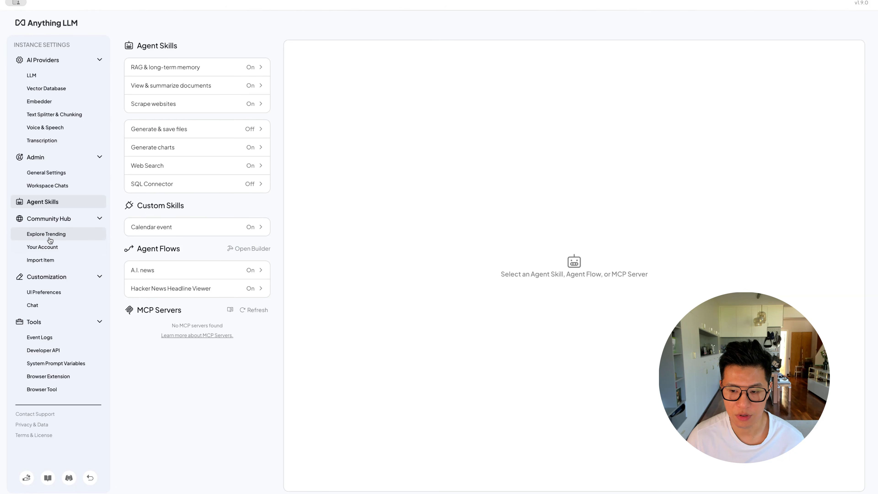
{"action": "left_click", "coordinate": [238, 249]}
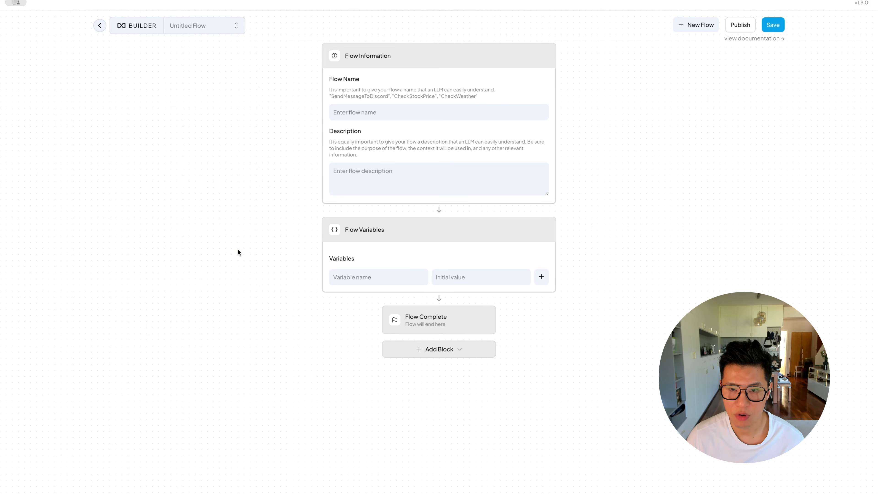
{"action": "left_click", "coordinate": [451, 351]}
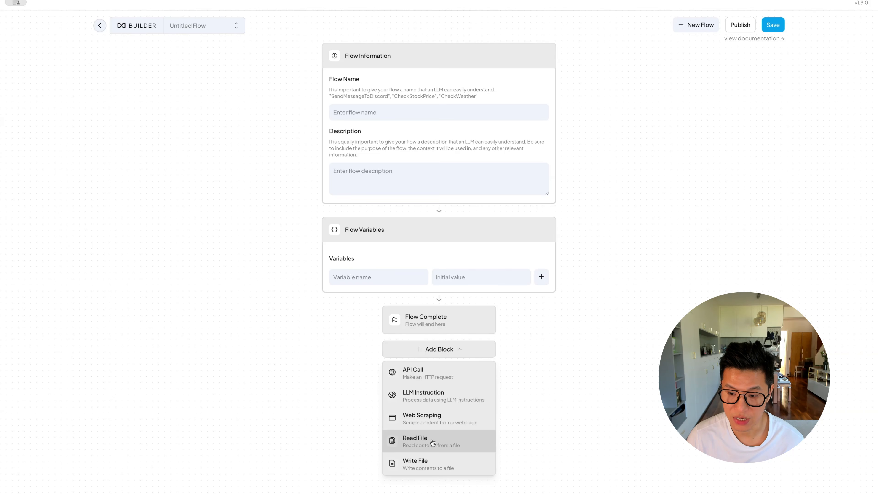
{"action": "left_click", "coordinate": [434, 420]}
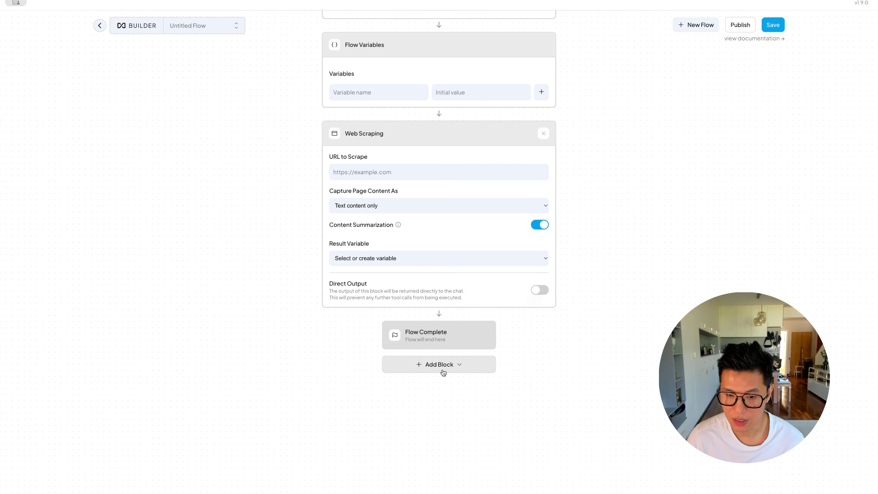
{"action": "left_click", "coordinate": [443, 367]}
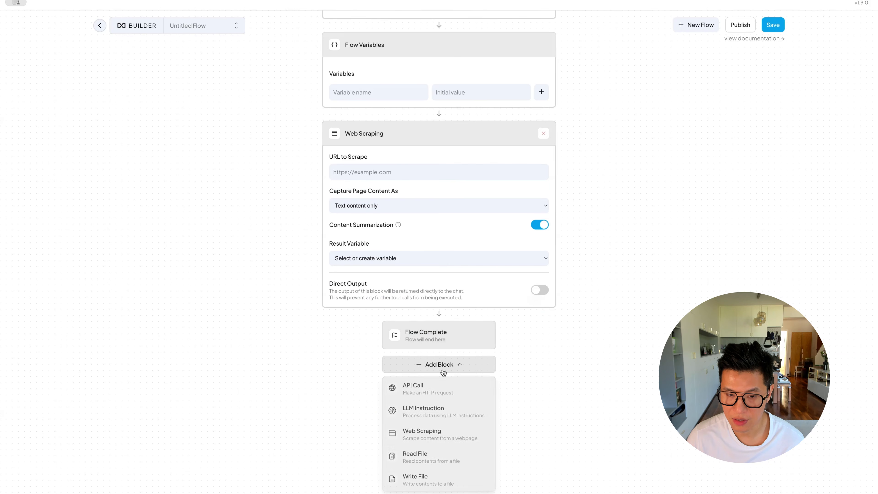
{"action": "left_click", "coordinate": [443, 479]}
{"action": "scroll", "coordinate": [451, 365], "scroll_direction": "down", "scroll_amount": 2}
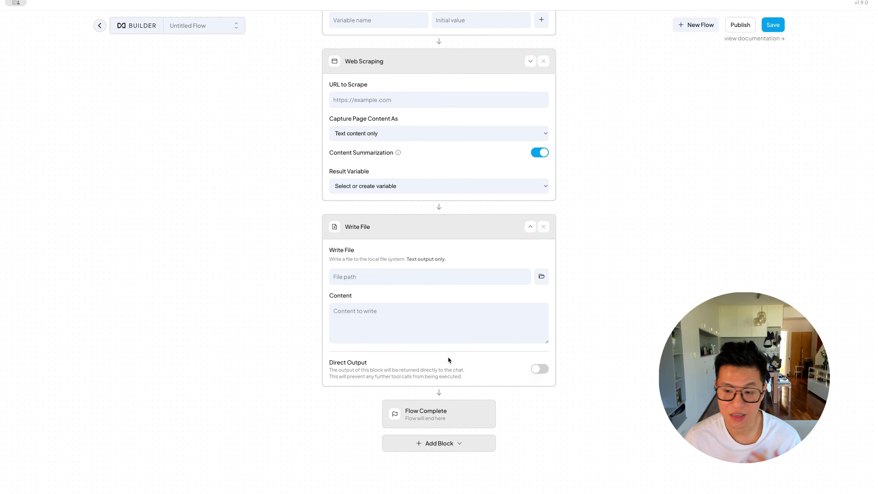
Add an LLM Instruction block to the flow between the Web Scraping and Write File blocks
{"action": "left_click", "coordinate": [439, 443]}
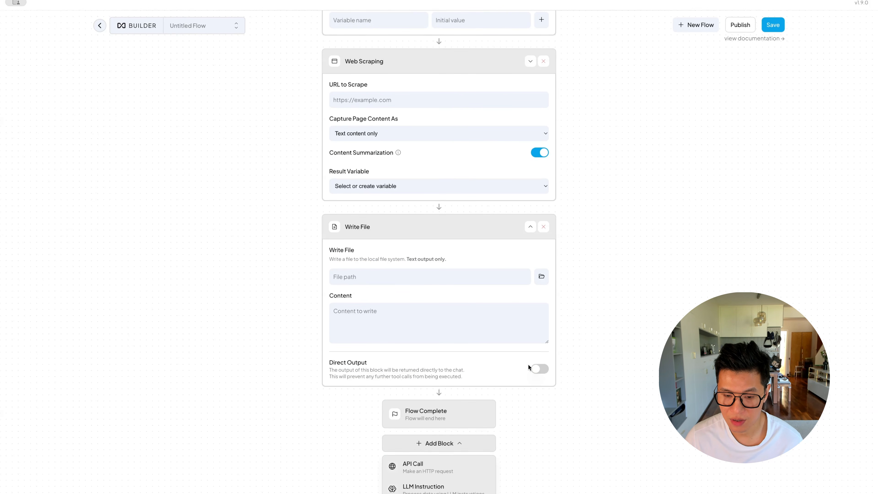
{"action": "scroll", "coordinate": [451, 456], "scroll_direction": "down", "scroll_amount": 2}
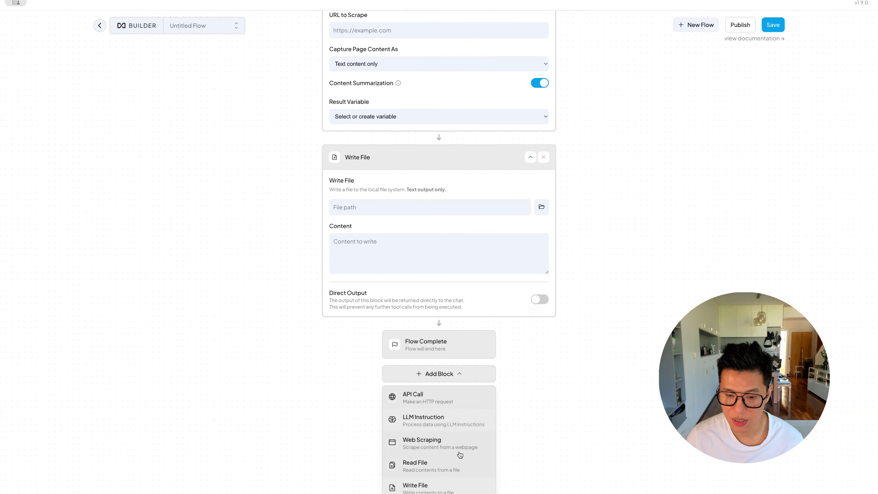
{"action": "left_click", "coordinate": [447, 430]}
{"action": "scroll", "coordinate": [412, 98], "scroll_direction": "up", "scroll_amount": 1}
{"action": "left_click", "coordinate": [417, 216]}
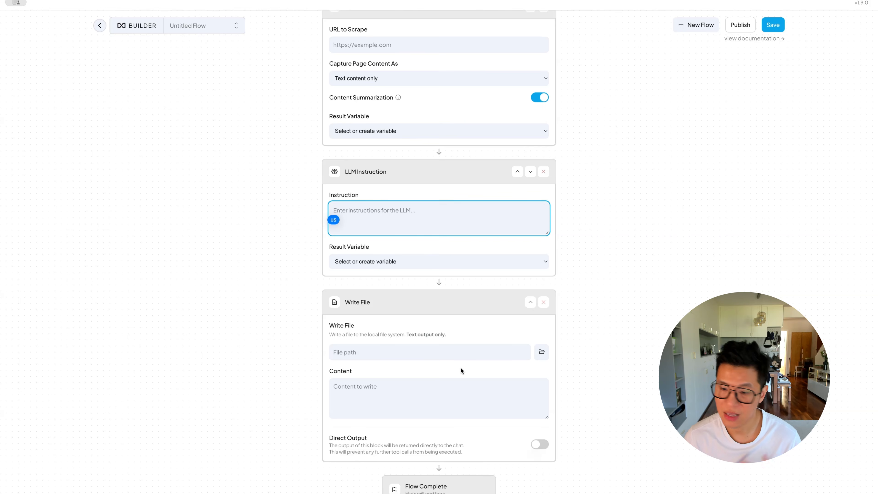
Look over the whole draft flow from Flow Information to Write File and leave the builder without saving
{"action": "scroll", "coordinate": [524, 372], "scroll_direction": "up", "scroll_amount": 5}
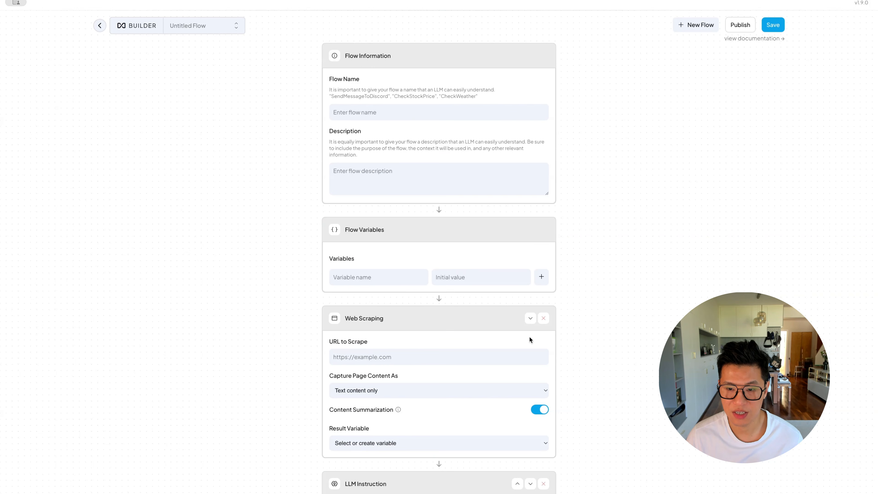
{"action": "scroll", "coordinate": [588, 315], "scroll_direction": "down", "scroll_amount": 7}
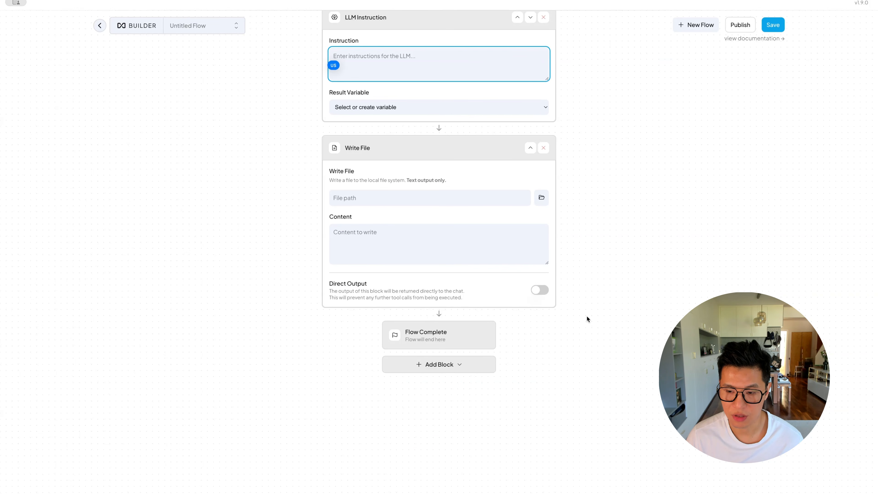
{"action": "scroll", "coordinate": [587, 316], "scroll_direction": "up", "scroll_amount": 4}
{"action": "scroll", "coordinate": [586, 317], "scroll_direction": "up", "scroll_amount": 3}
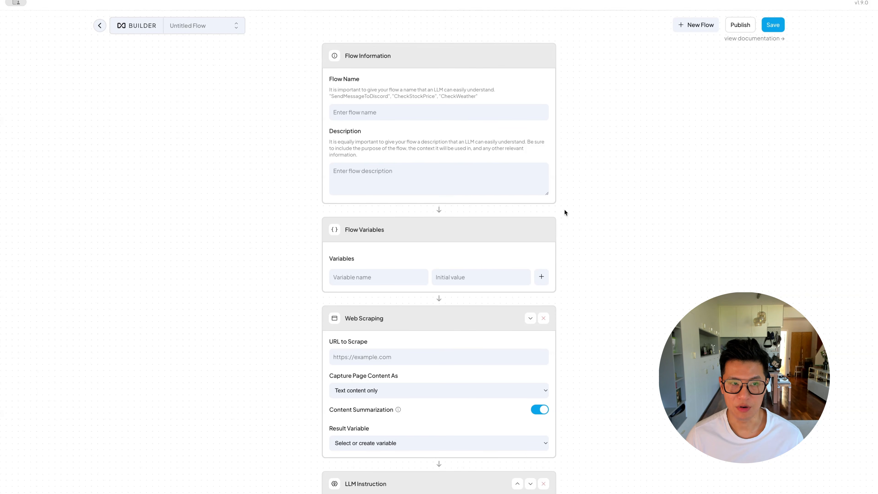
{"action": "left_click", "coordinate": [103, 28]}
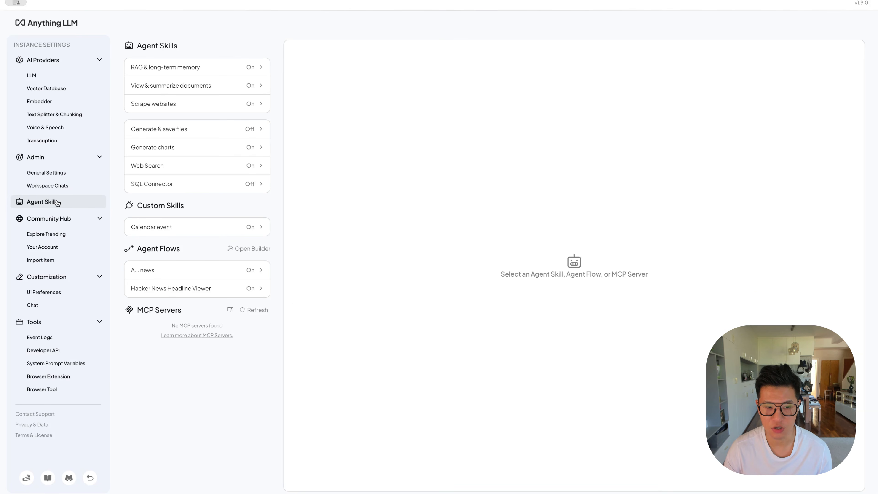
Return to the workspace chat and view the available slash commands
{"action": "left_click", "coordinate": [40, 26]}
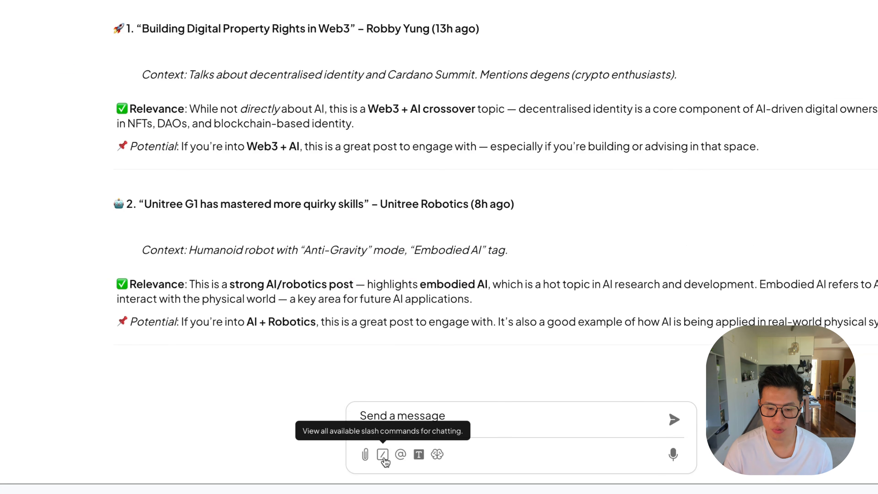
{"action": "left_click", "coordinate": [383, 456]}
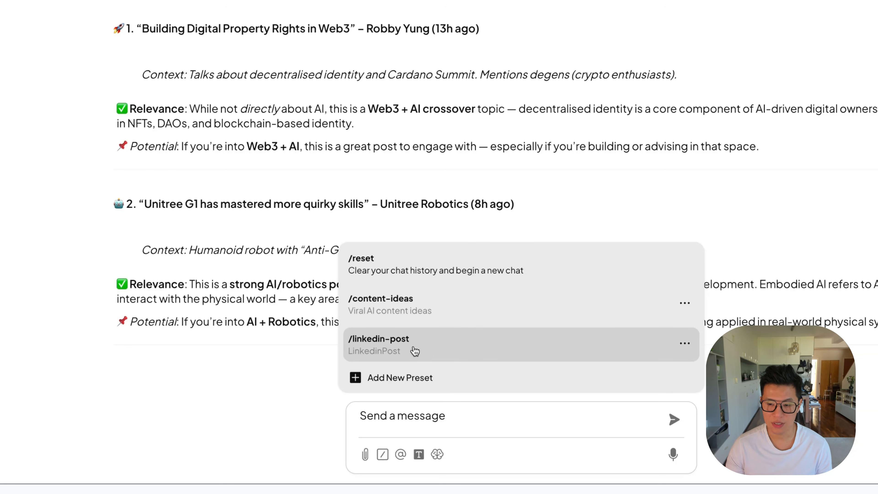
{"action": "key", "text": "Escape"}
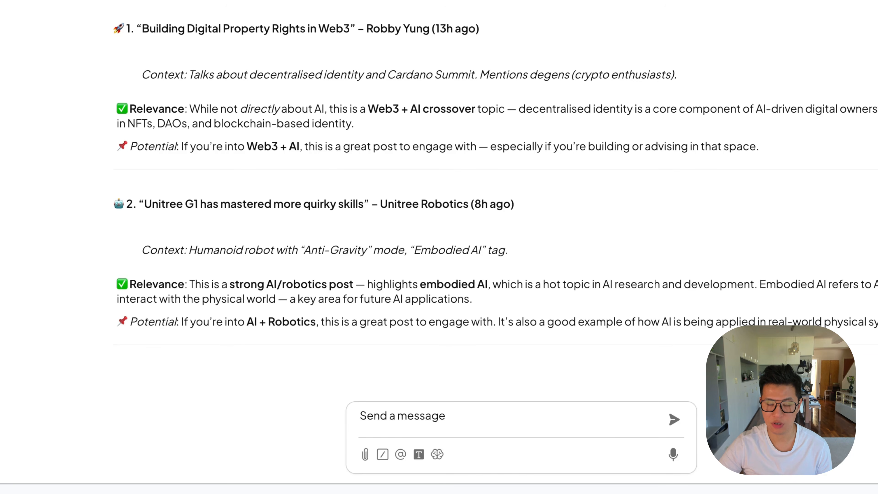
Read through the agent's LinkedIn feed replies to the end of the chat and check the slash command presets again
{"action": "scroll", "coordinate": [584, 112], "scroll_direction": "down", "scroll_amount": 3}
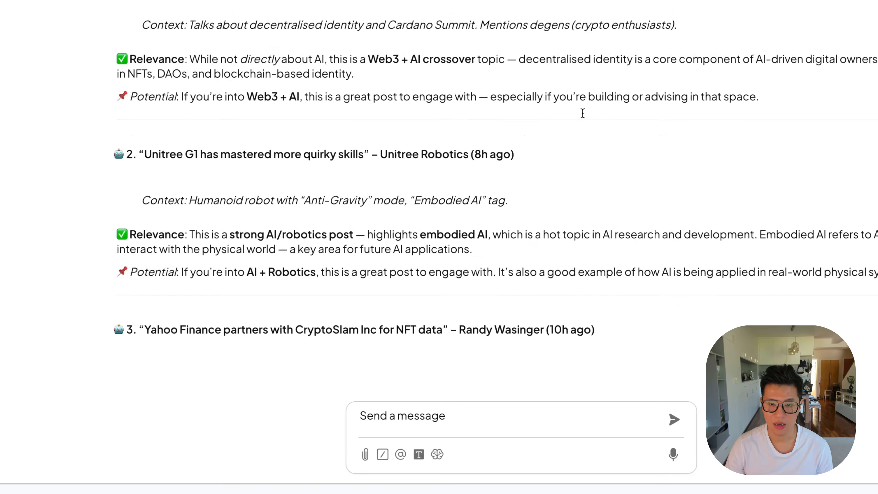
{"action": "scroll", "coordinate": [659, 106], "scroll_direction": "down", "scroll_amount": 20}
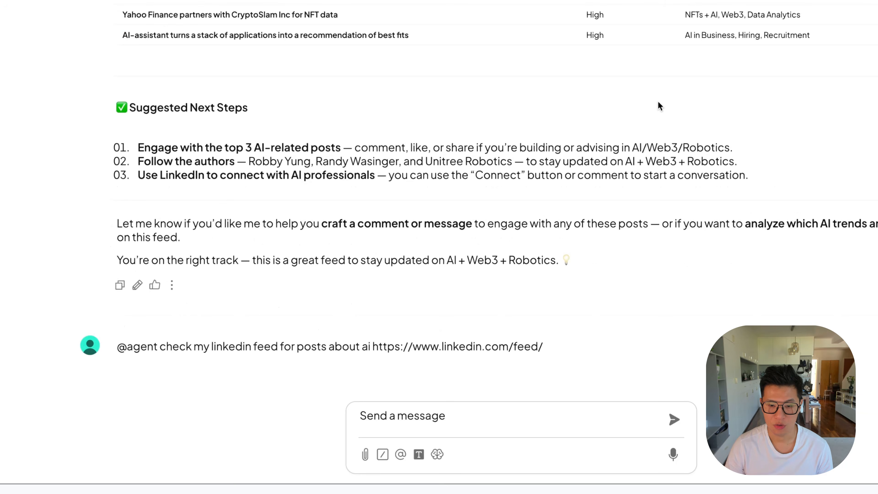
{"action": "scroll", "coordinate": [658, 106], "scroll_direction": "down", "scroll_amount": 15}
{"action": "left_click", "coordinate": [382, 454]}
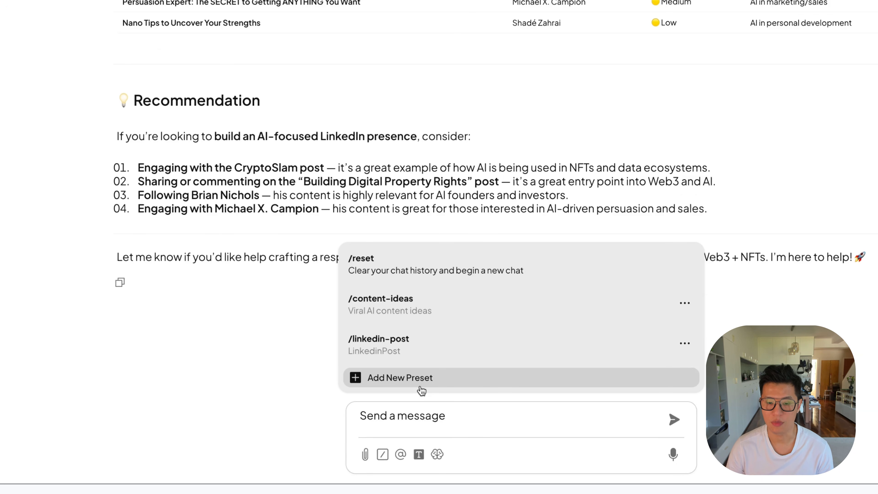
{"action": "left_click", "coordinate": [382, 454]}
{"action": "left_click", "coordinate": [437, 454]}
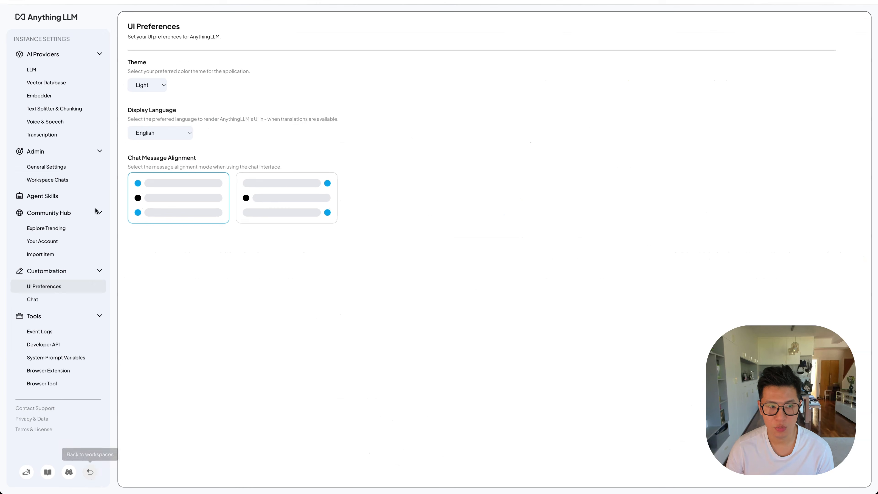
Select Google Search Engine as the provider for the Web Search agent skill
{"action": "left_click", "coordinate": [64, 201]}
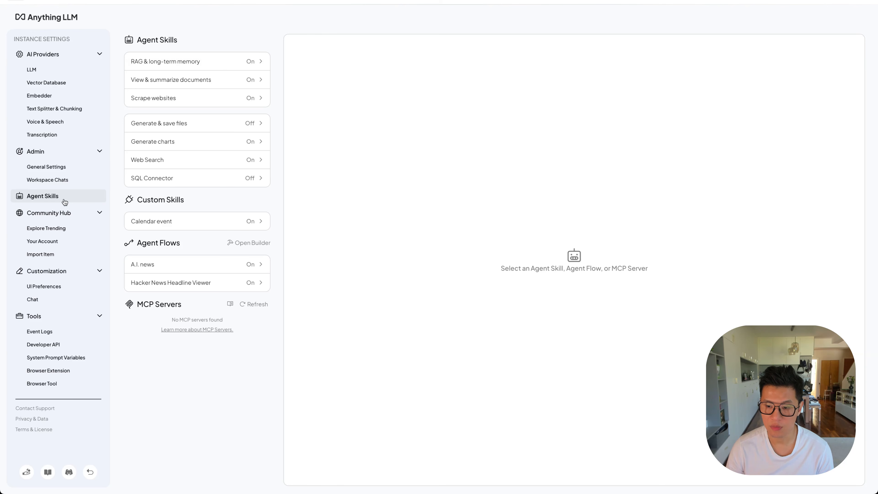
{"action": "left_click", "coordinate": [202, 168]}
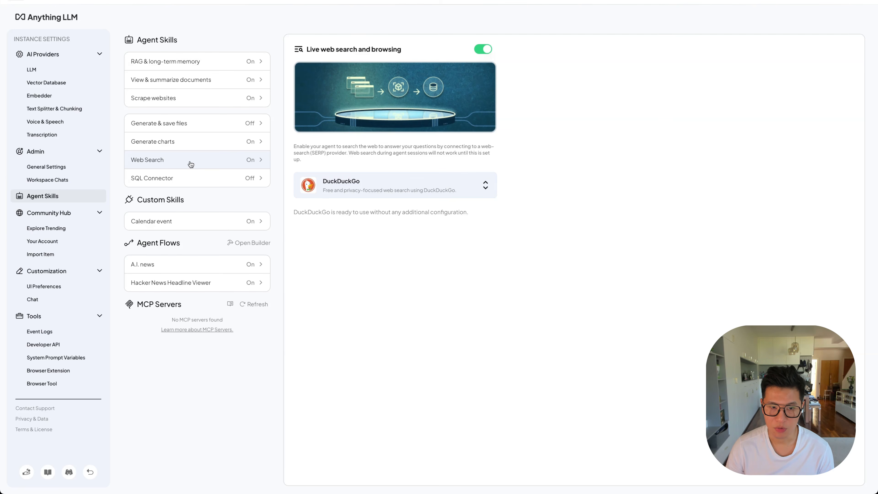
{"action": "left_click", "coordinate": [421, 179]}
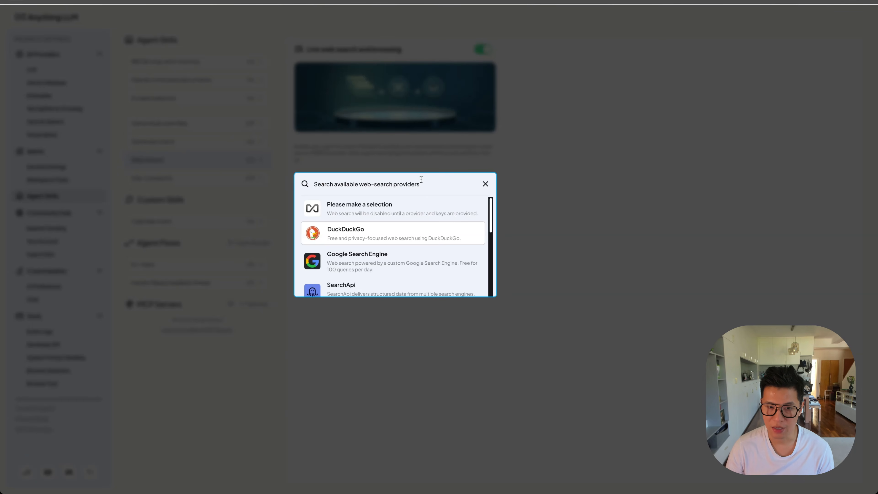
{"action": "left_click", "coordinate": [406, 269]}
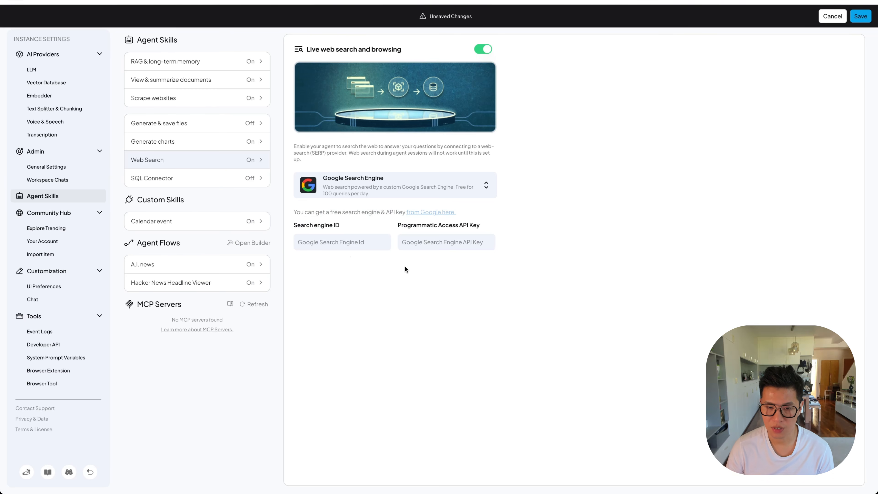